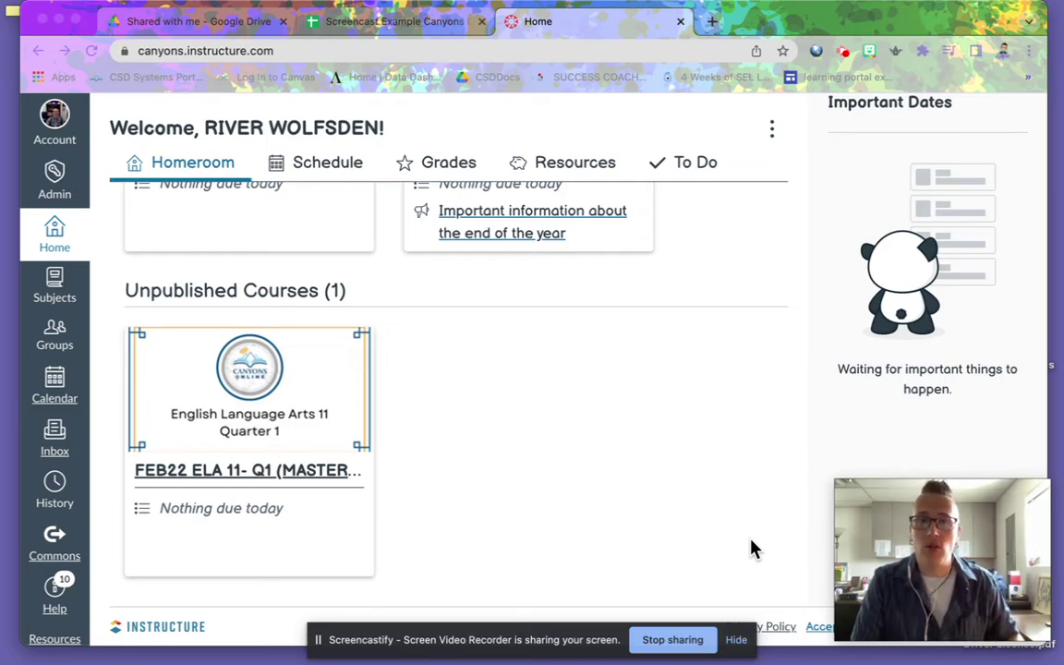
- Open the FEB22 ELA 11- Q1 (Master Copy) course from Unpublished Courses on the Canvas dashboard
left_click(221, 443)
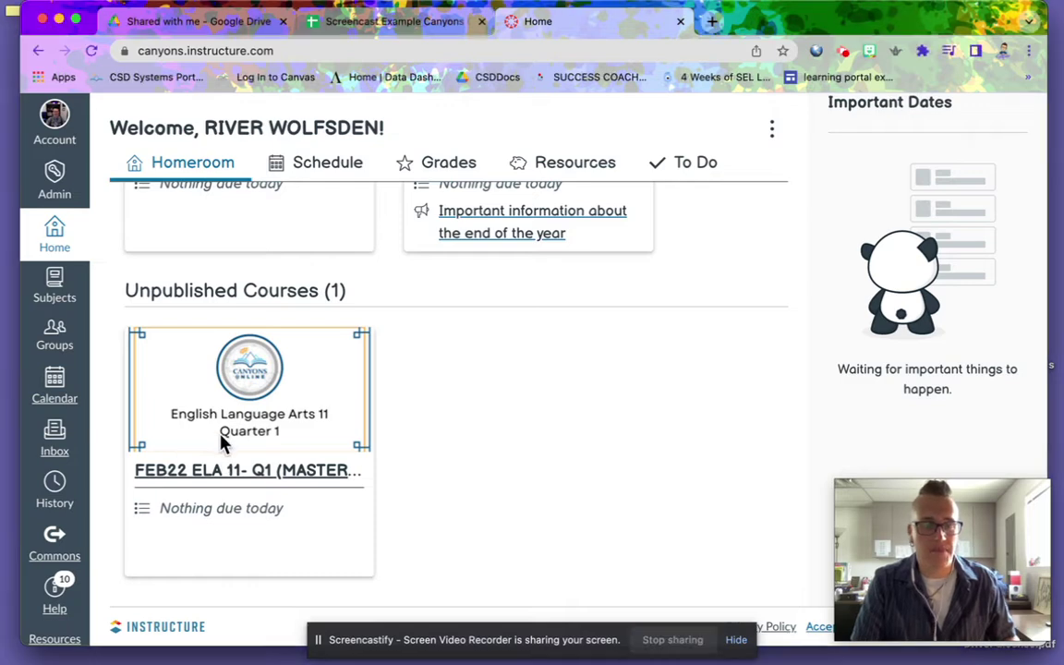
left_click(267, 449)
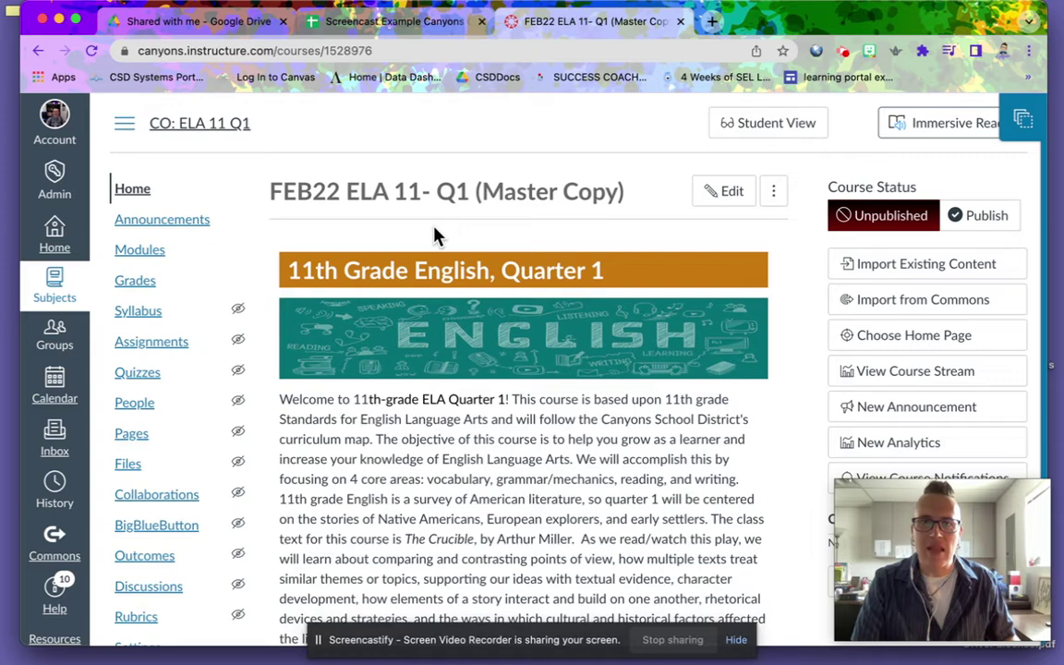
- Enter 'ELA 11 Q1' as the Course Name in the learning plan spreadsheet
left_click(413, 26)
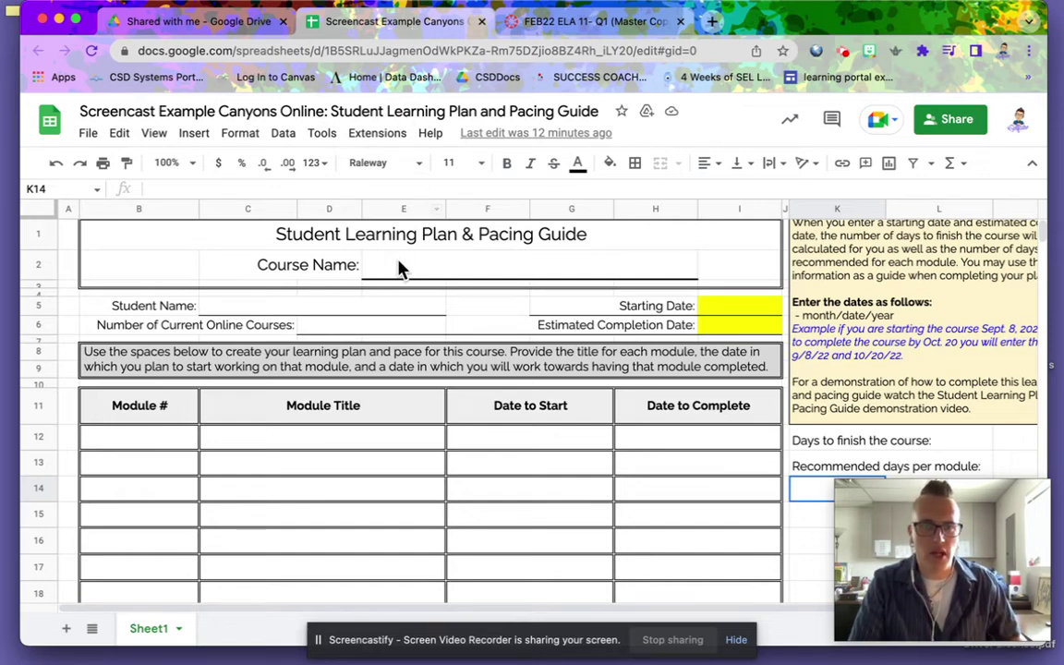
left_click(413, 277)
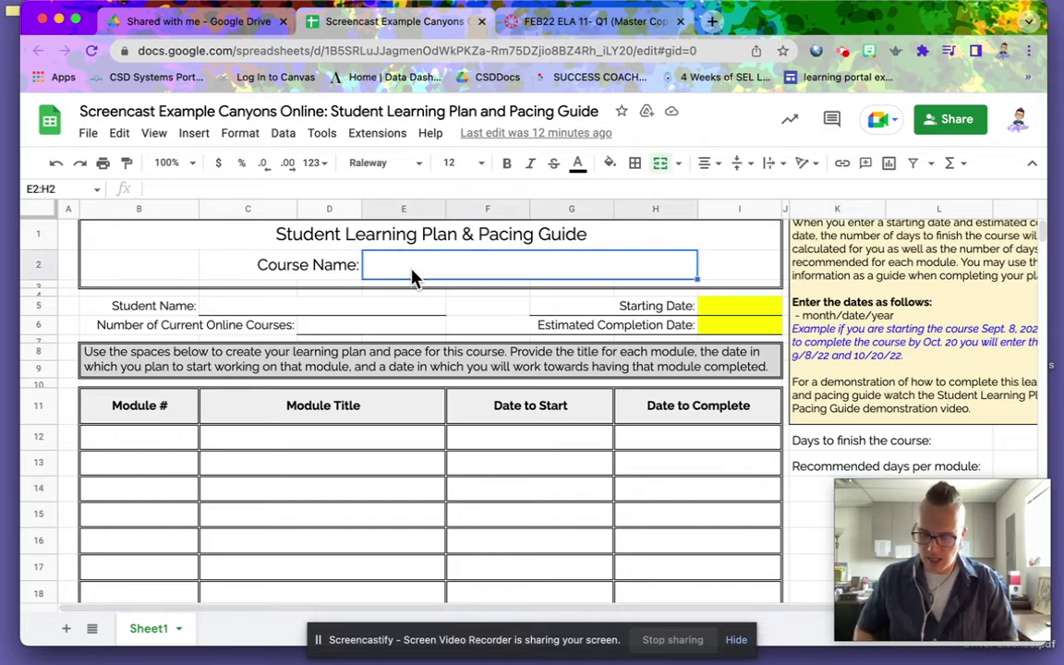
type("ELA")
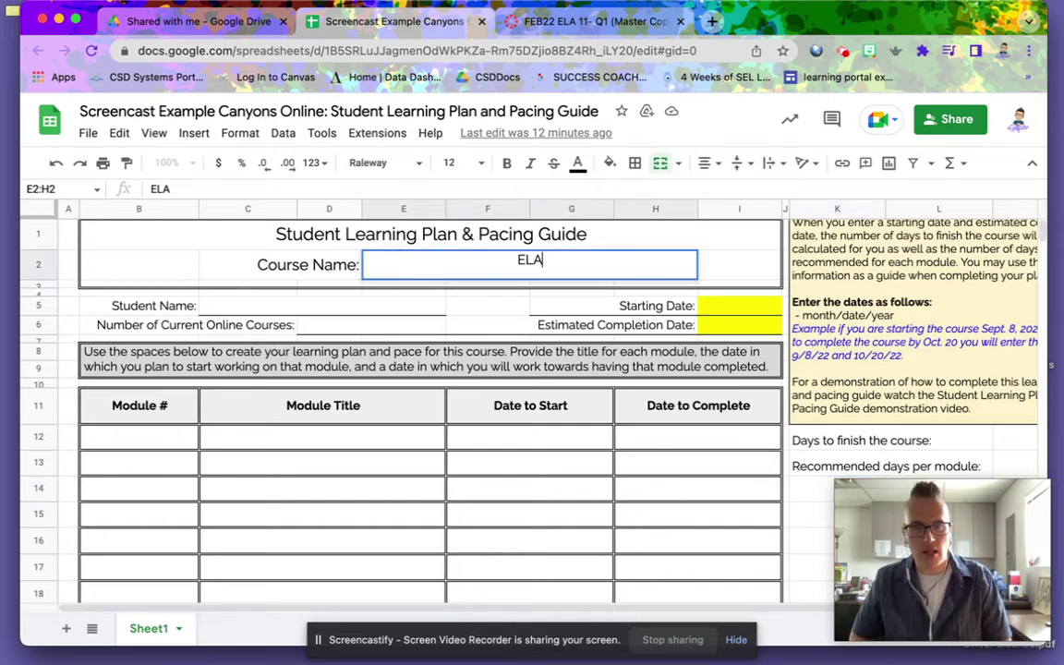
type(" 11 ")
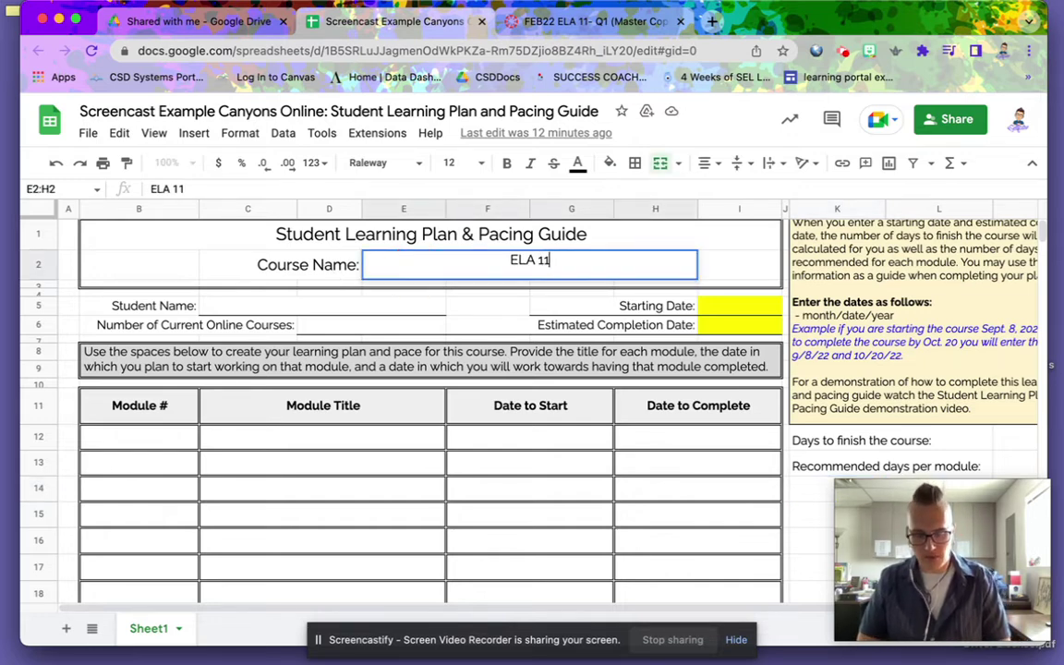
type("Q")
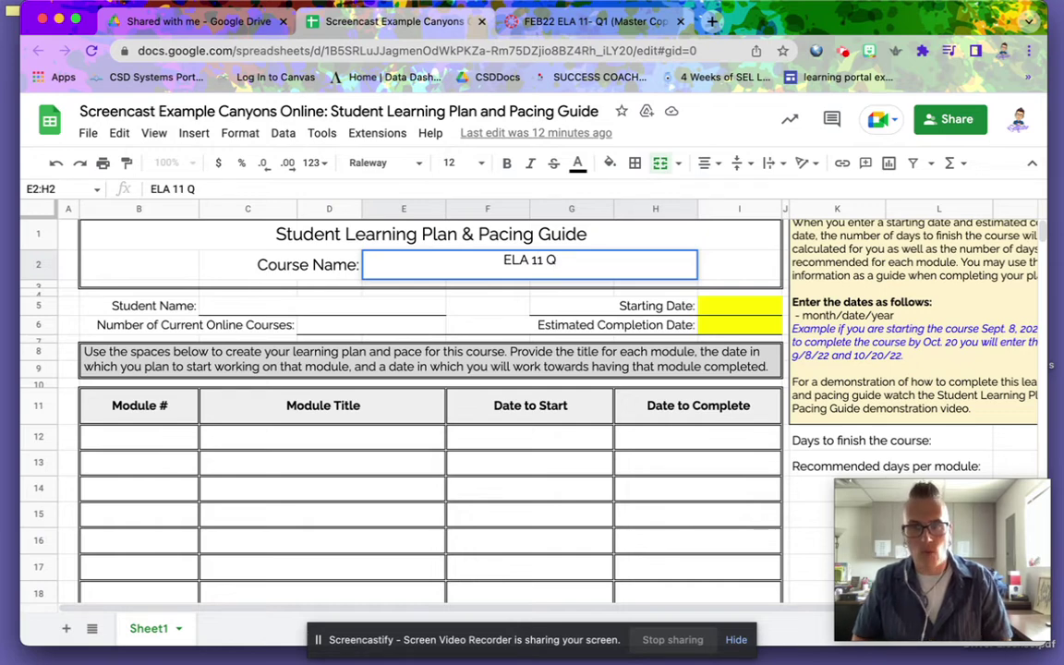
type("1")
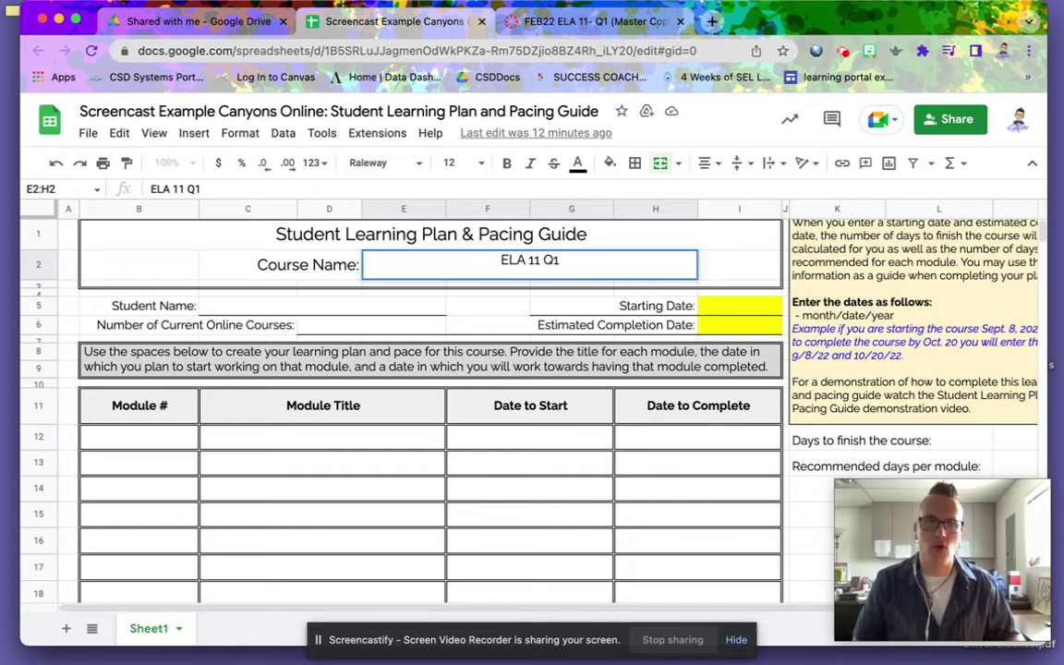
left_click(284, 310)
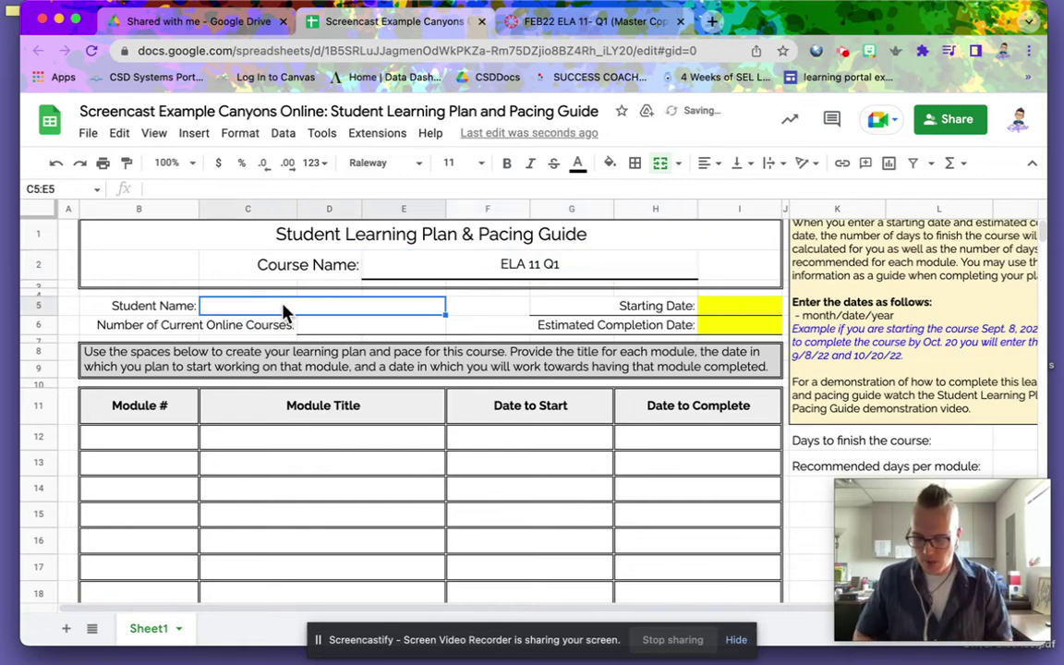
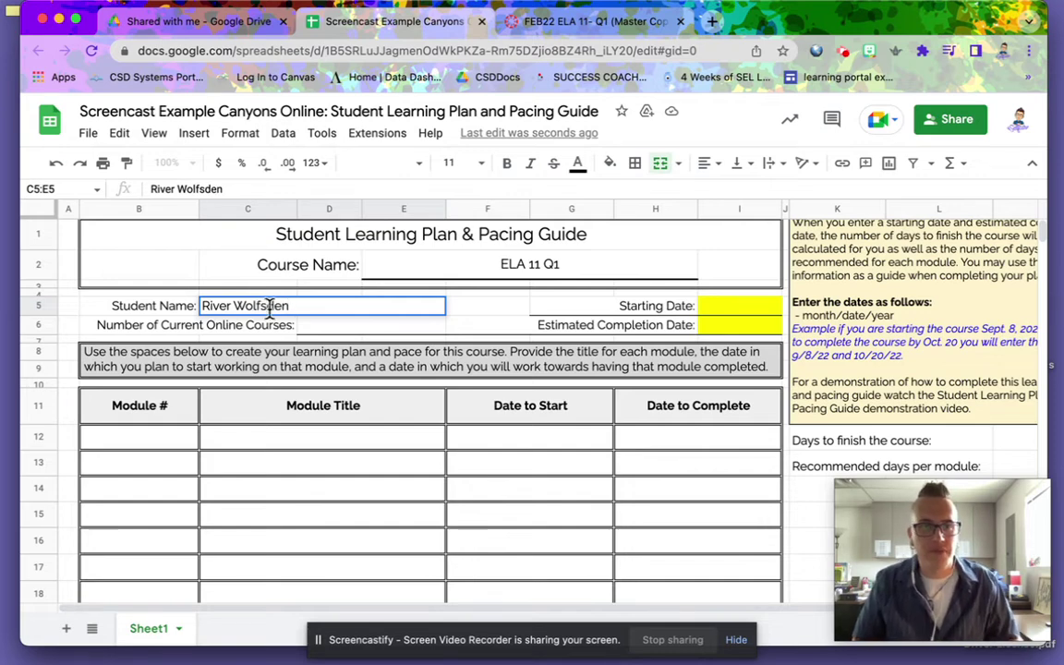
- Enter the student's full name in C5 and set Number of Current Online Courses to 2
left_click(330, 330)
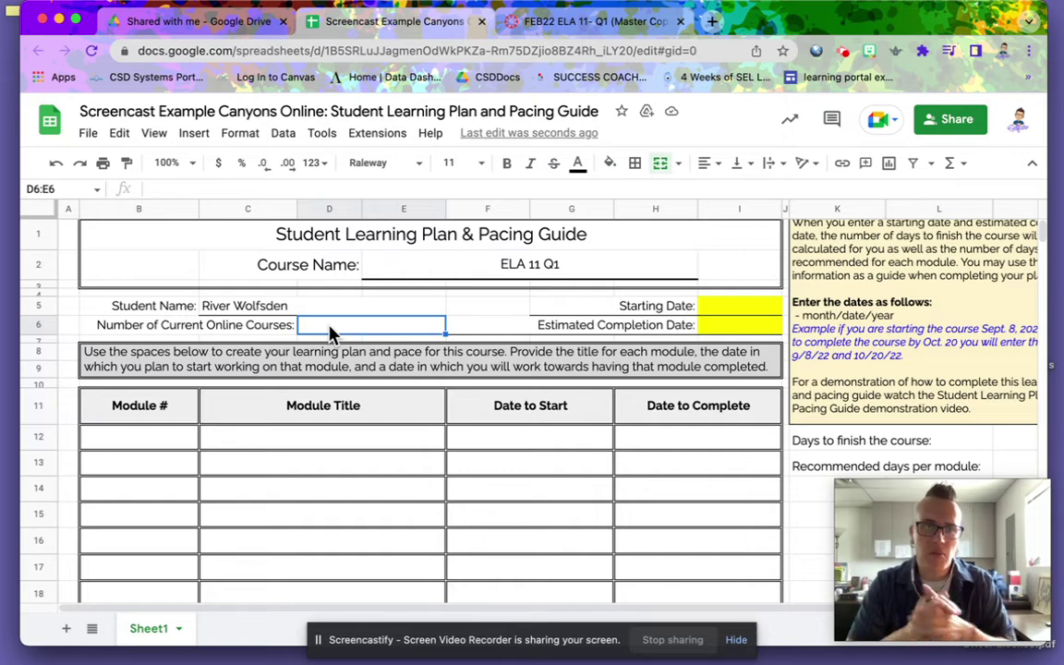
type("2")
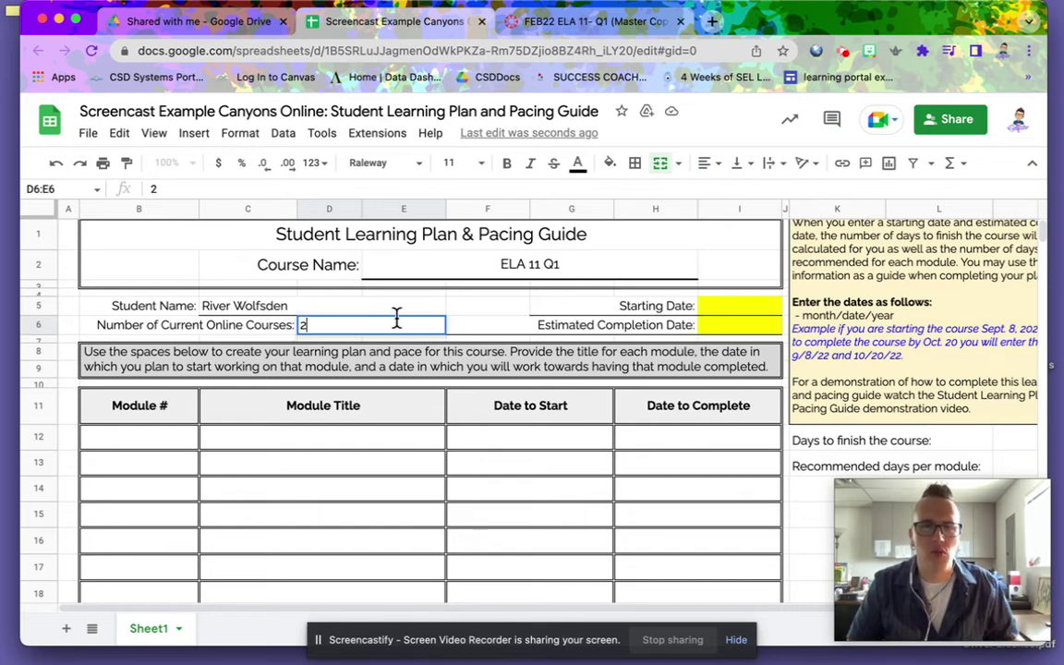
left_click(715, 306)
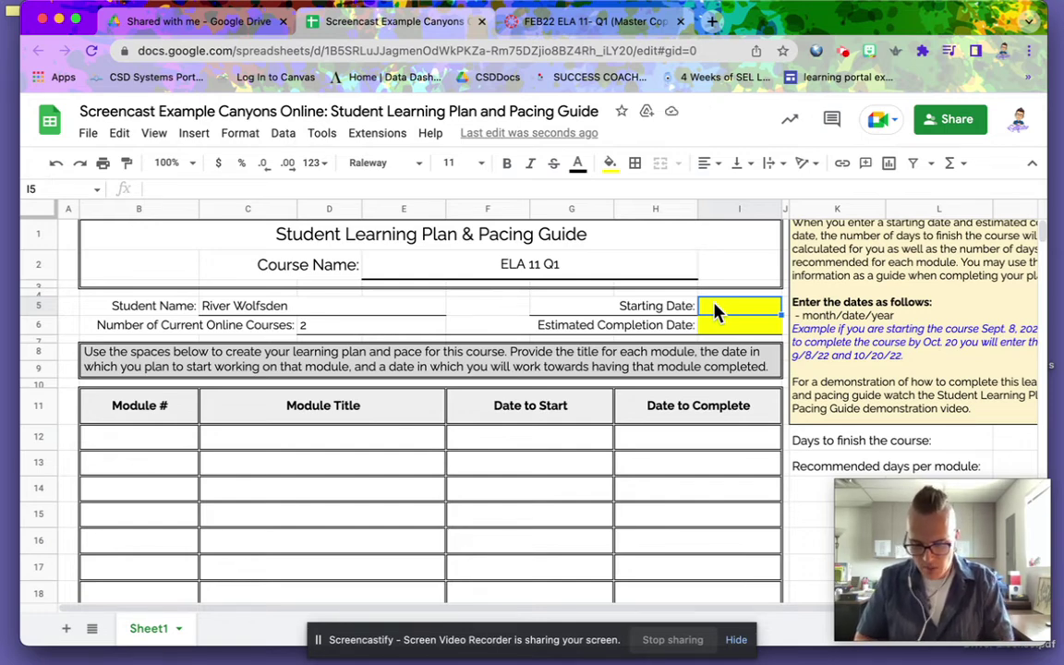
- Enter 5/20/22 as the Starting Date in cell I5
type("5")
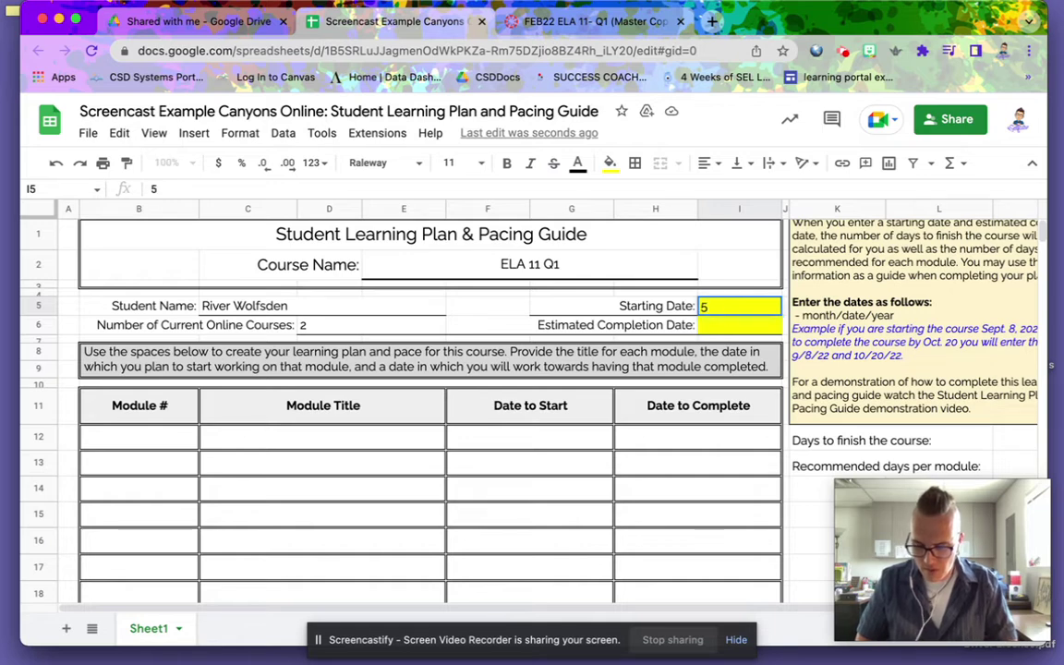
type("/22")
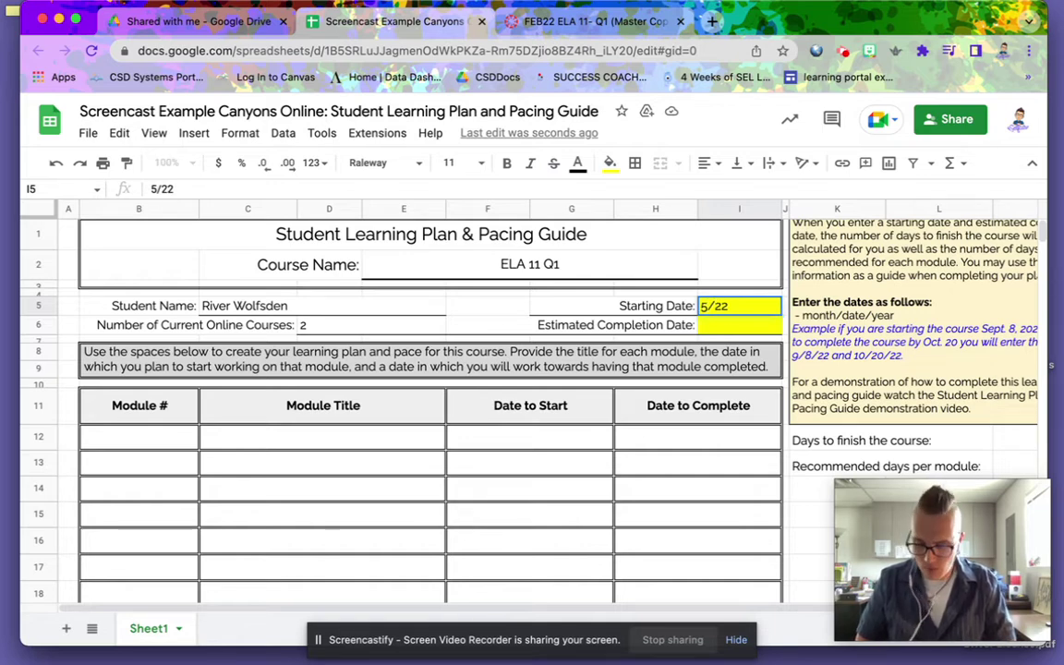
key("BackSpace")
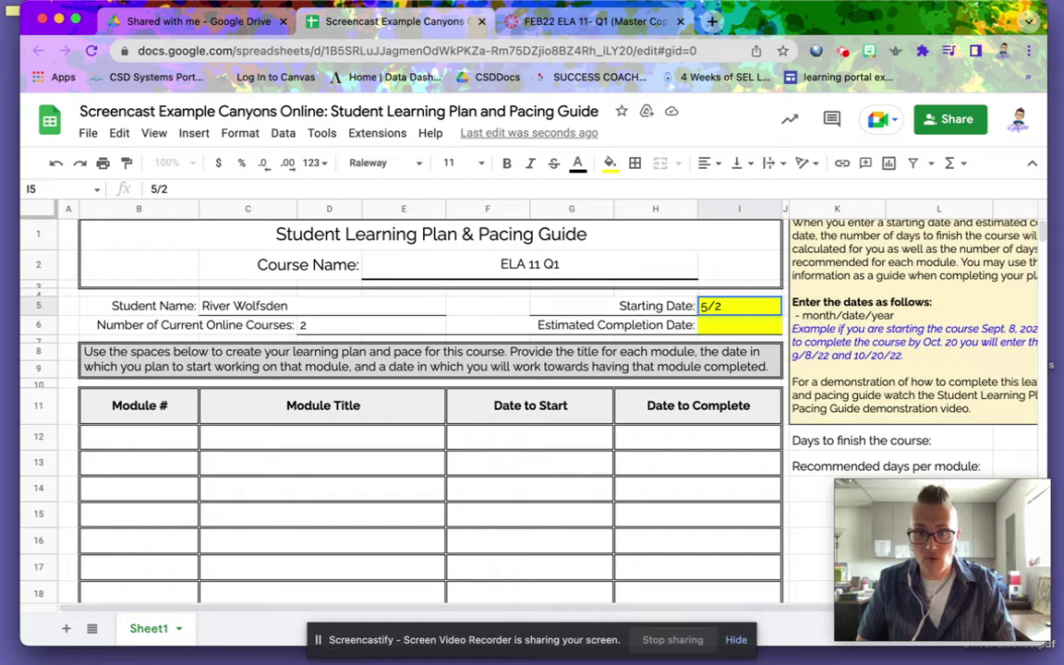
type("0/22")
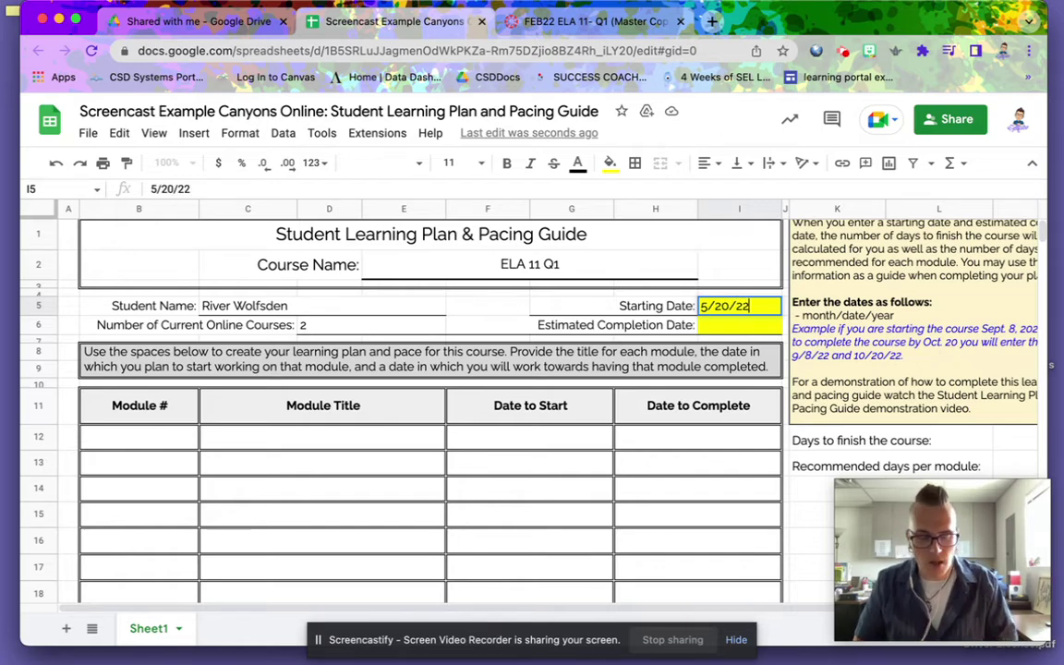
key("Tab")
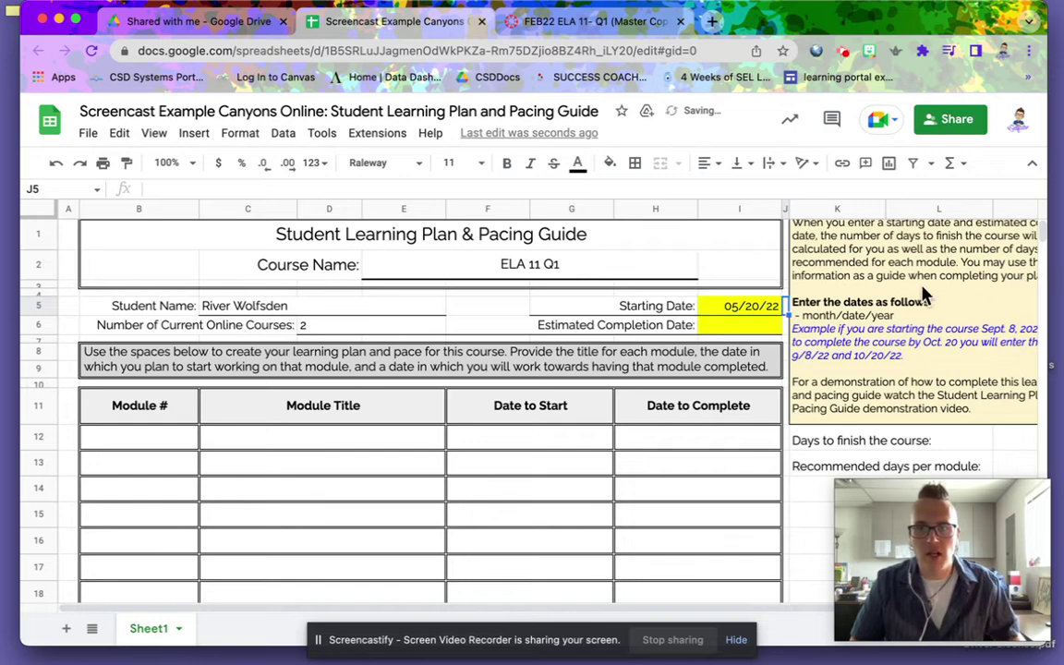
- Enter 06/30/22 as the Estimated Completion Date in cell I6
left_click(734, 328)
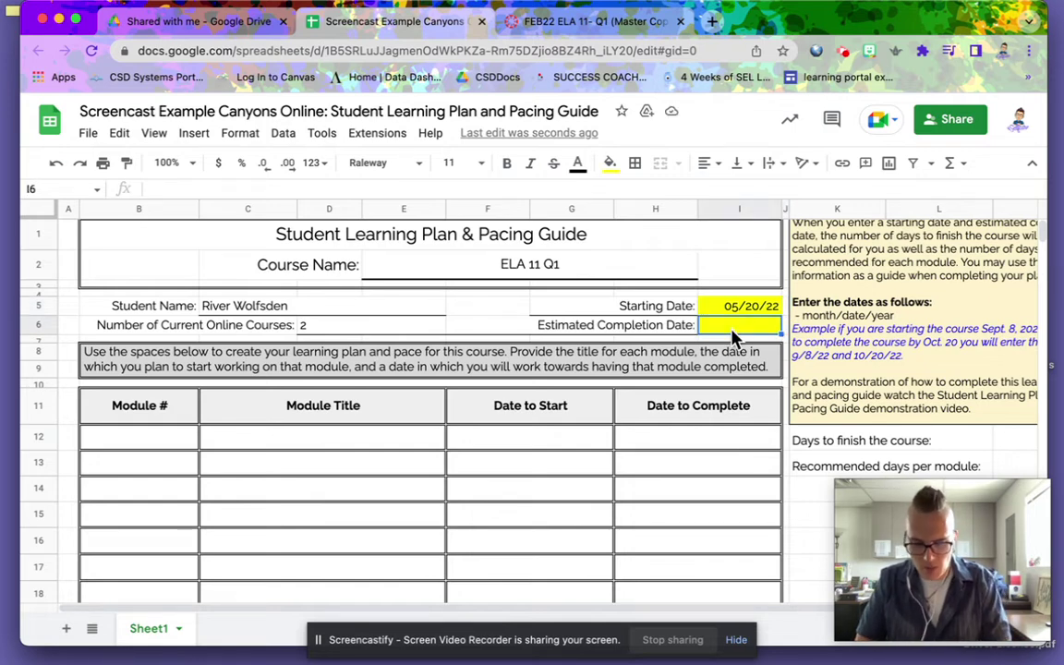
type("06")
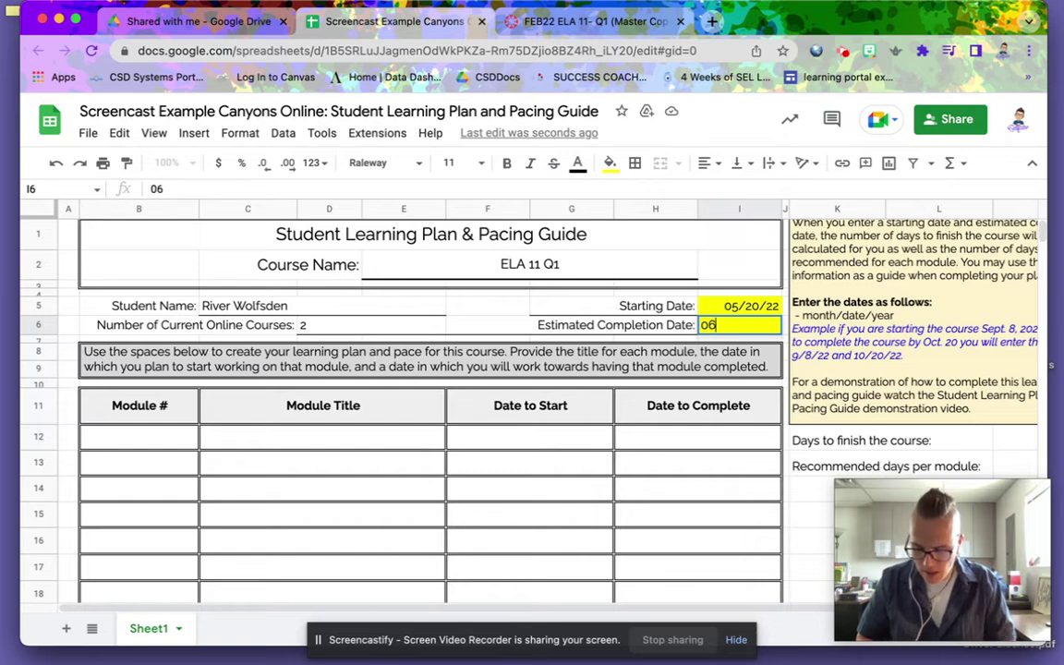
type("/30")
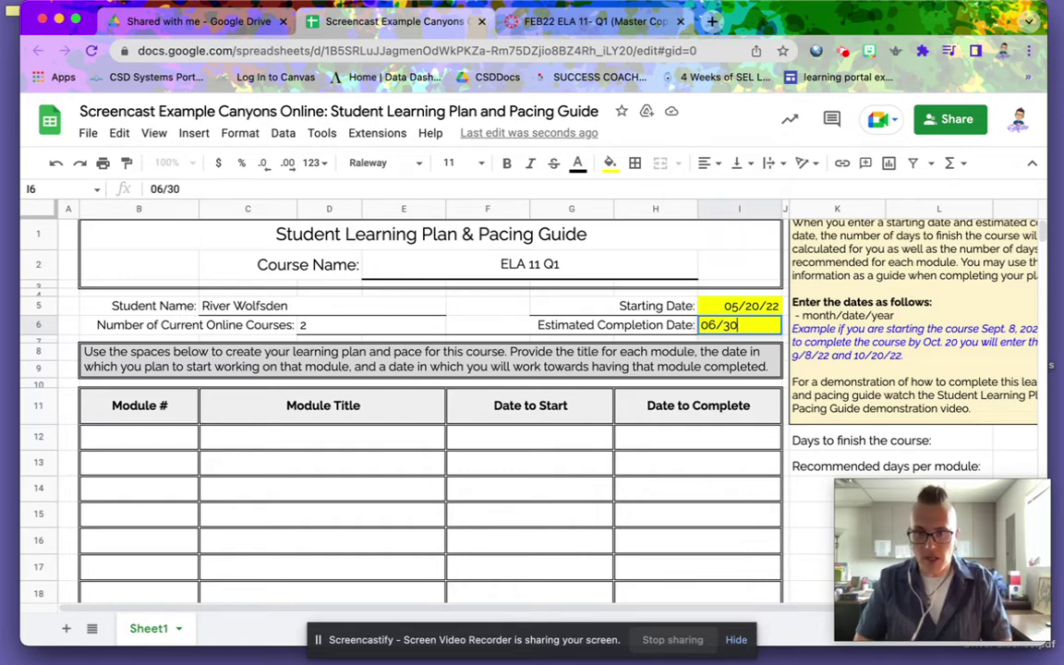
type("/33")
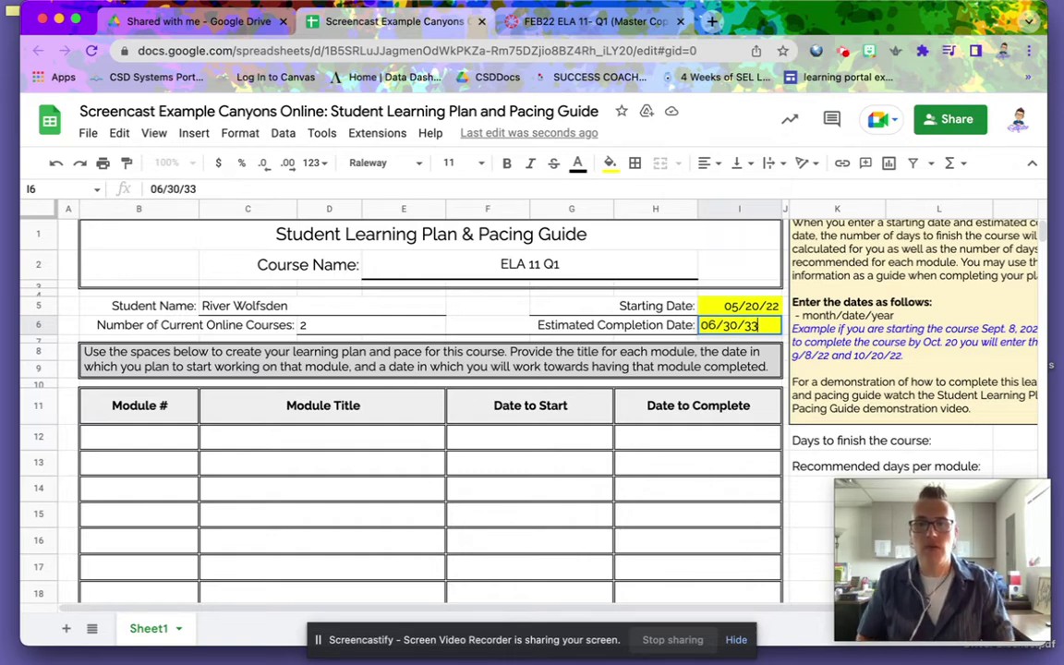
key("BackSpace")
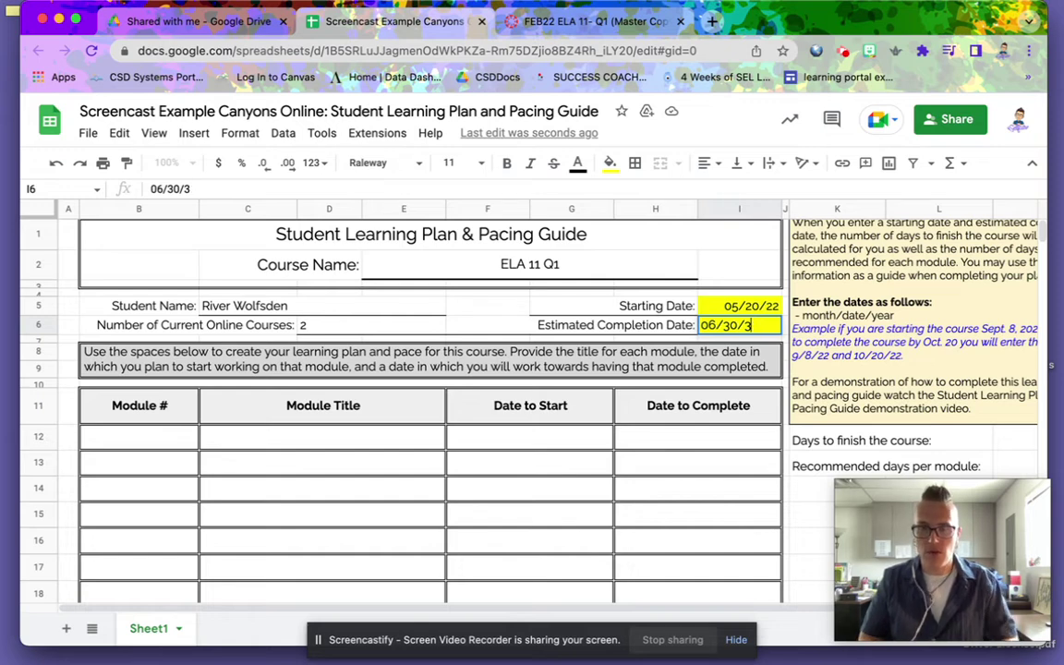
key("BackSpace")
type("22")
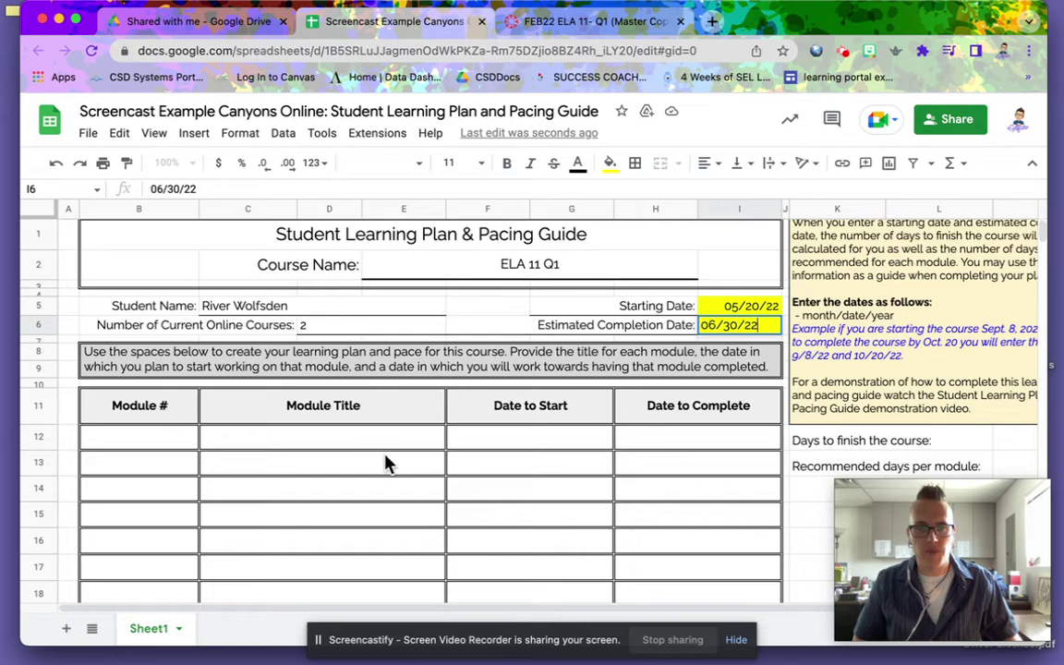
left_click(413, 473)
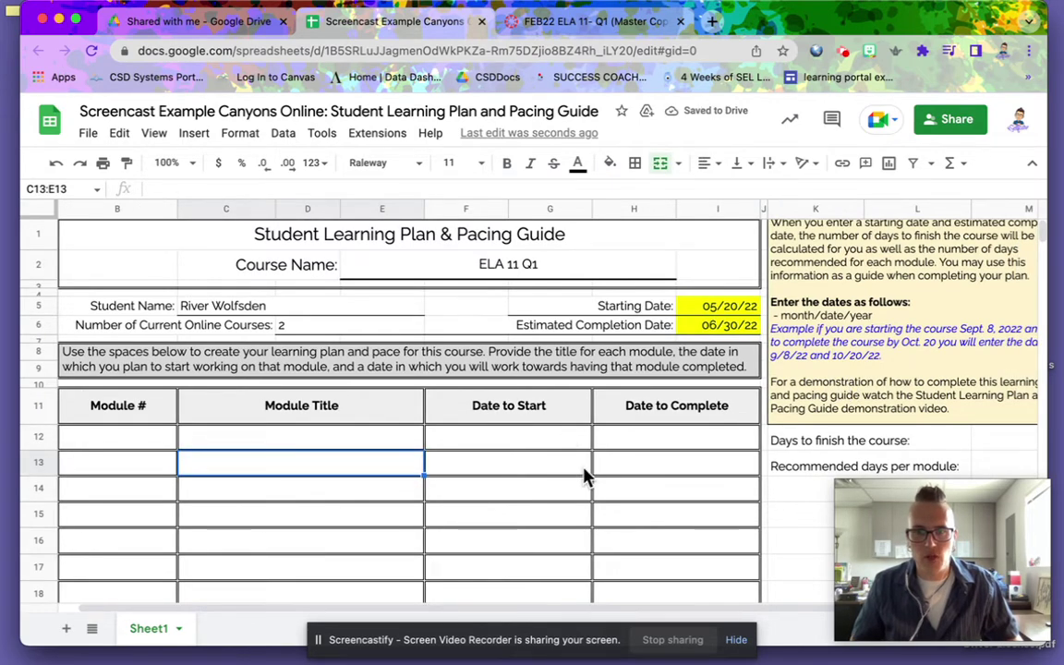
scroll(584, 476, "right", 3)
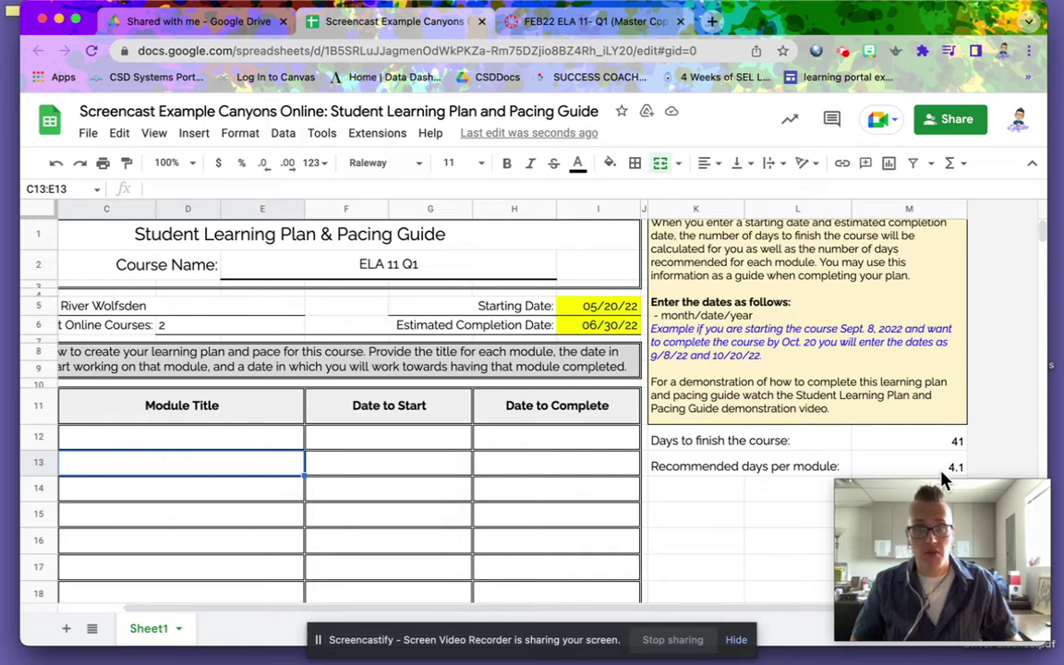
scroll(370, 481, "left", 3)
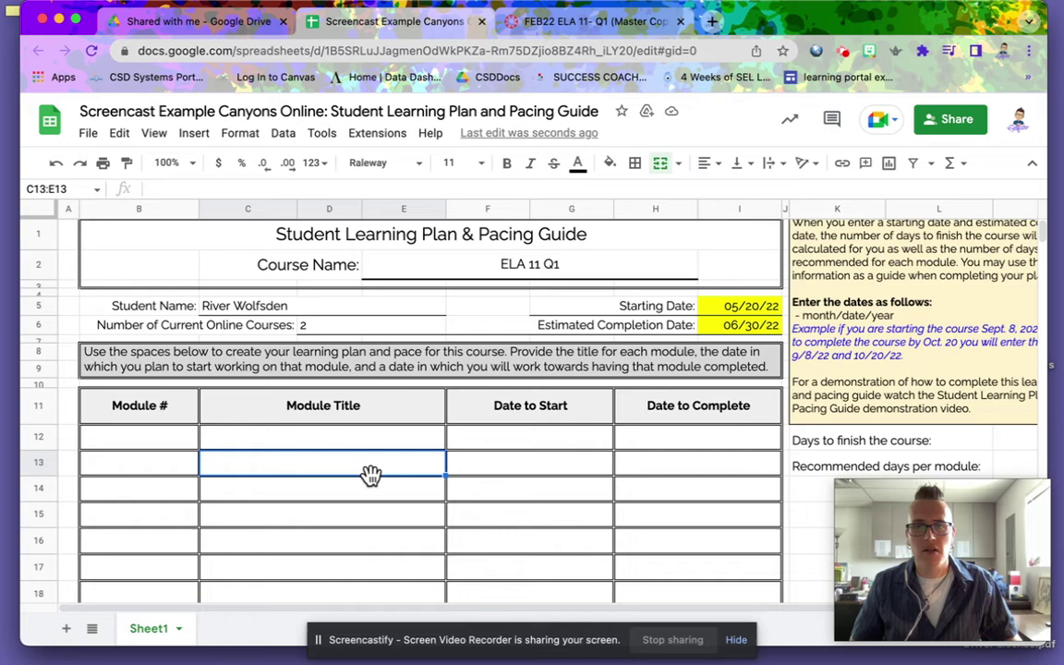
left_click(163, 441)
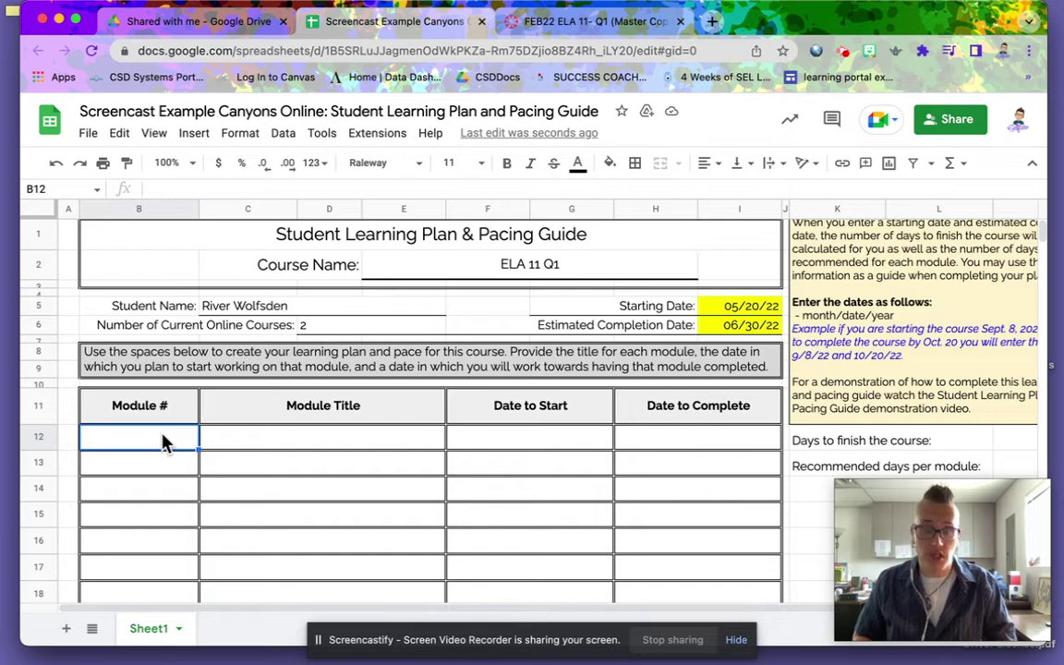
- Fill cells B12 to B21 with module numbers 1 through 10
type("1")
key("Return")
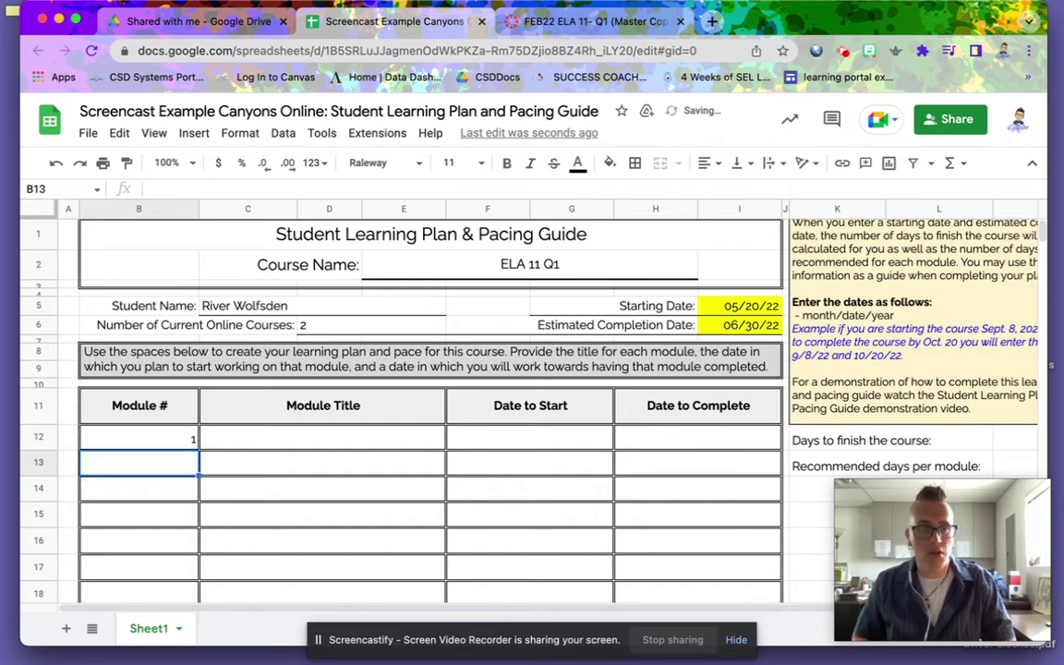
type("2")
key("Return")
type("3")
key("Return")
type("4")
key("Return")
type("5")
key("Return")
type("6")
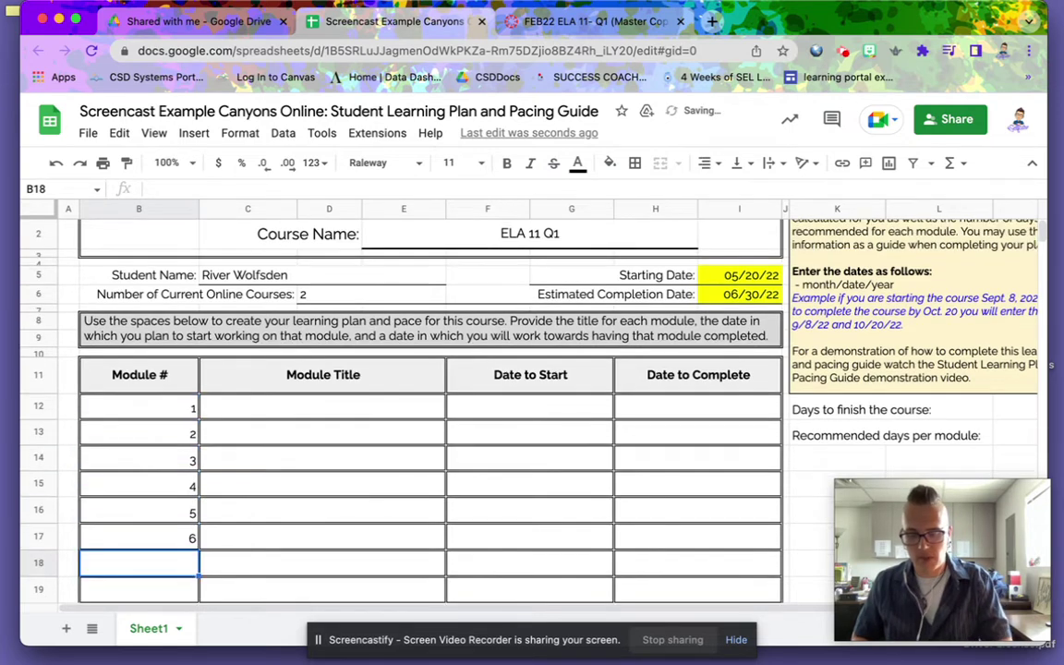
key("Return")
type("7")
key("Return")
type("8")
key("Return")
type("9")
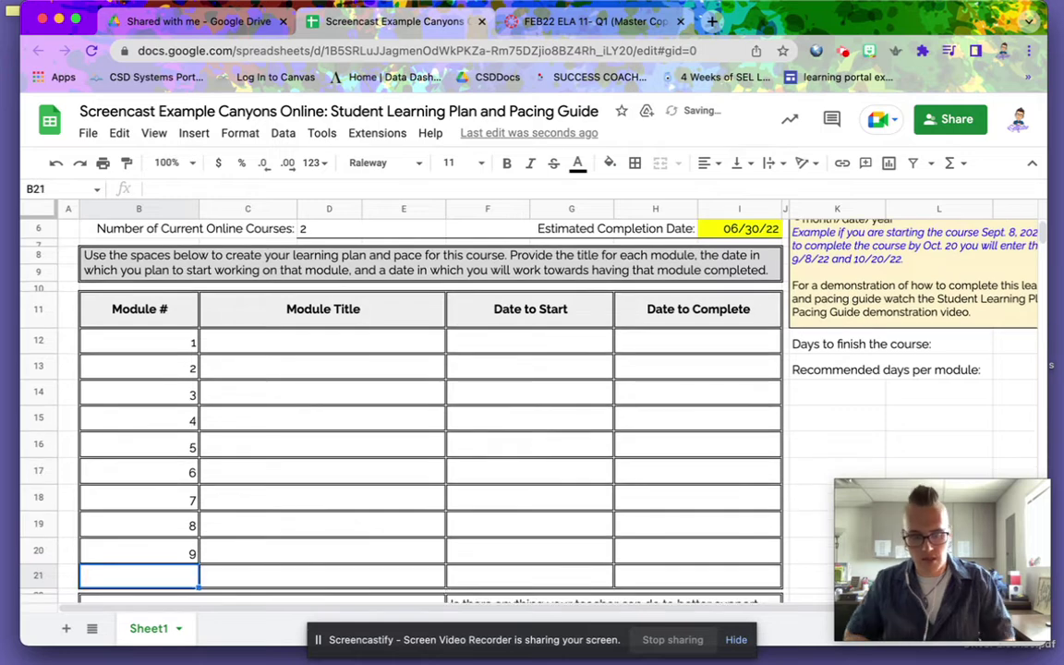
type("10")
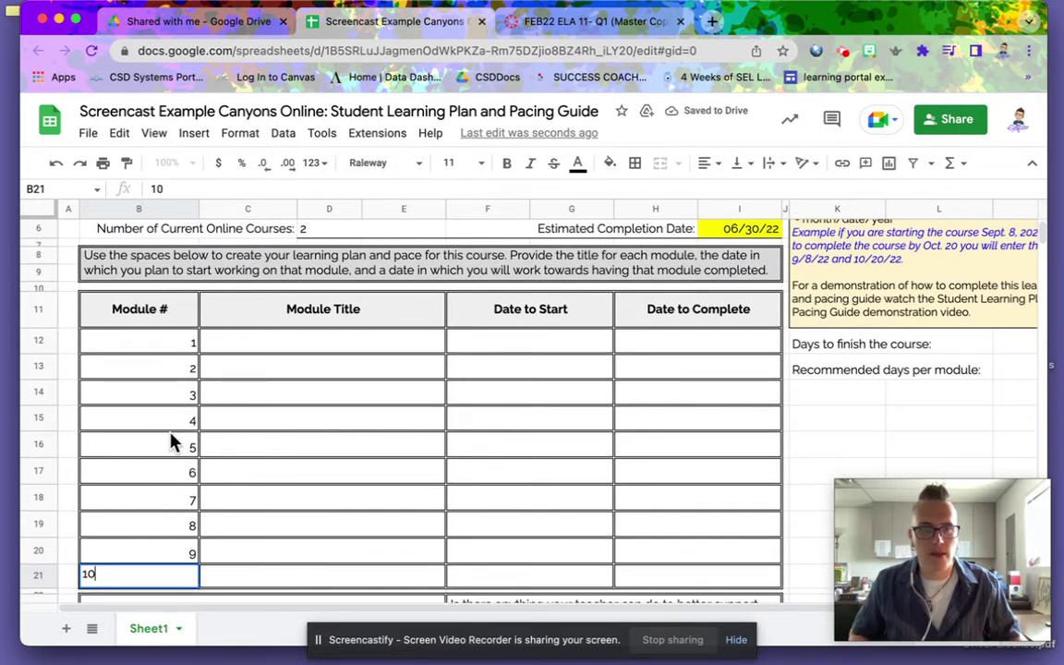
key("Tab")
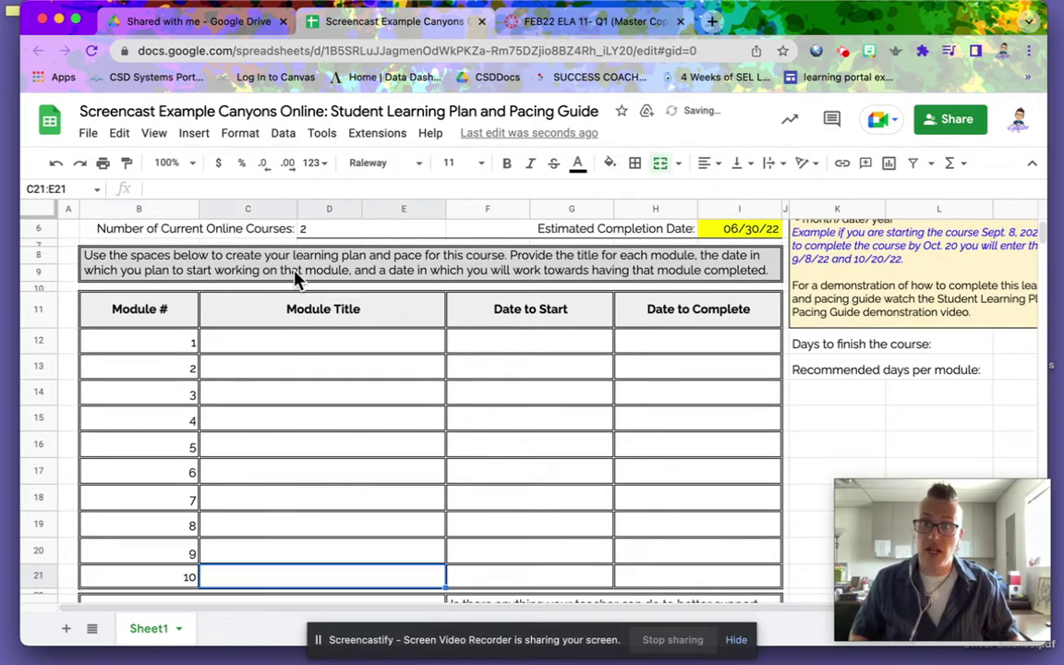
- Show the FEB22 ELA 11- Q1 Modules page in Canvas, listing Module 01: Course Introduction
left_click(617, 28)
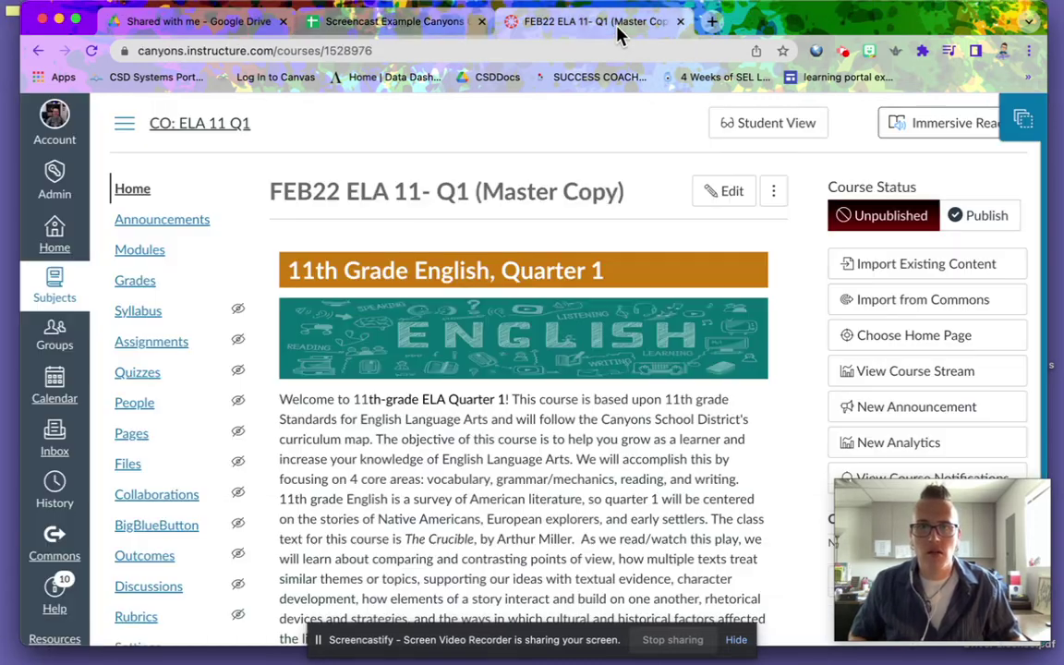
left_click(142, 254)
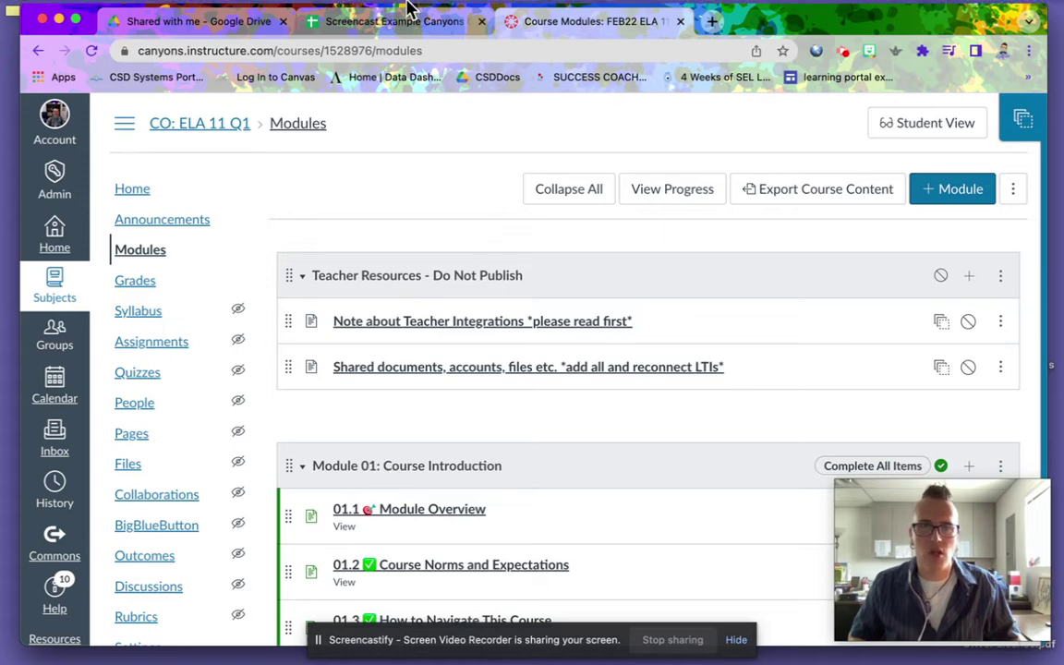
- Enter 'Course Introduction' as module 1's title in cell C12
left_click(363, 18)
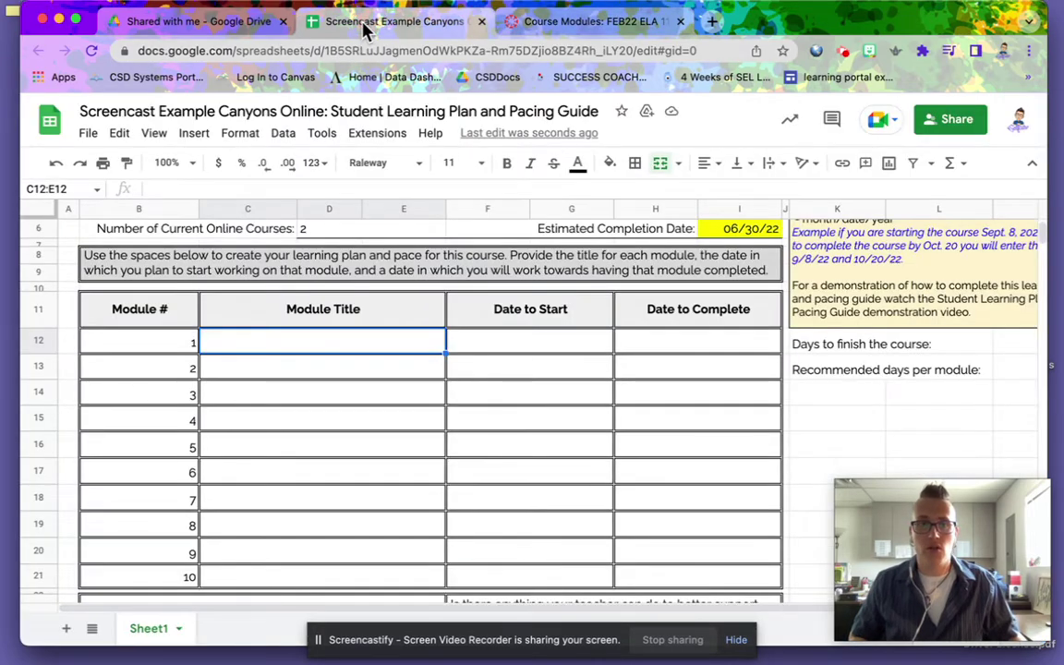
left_click(261, 340)
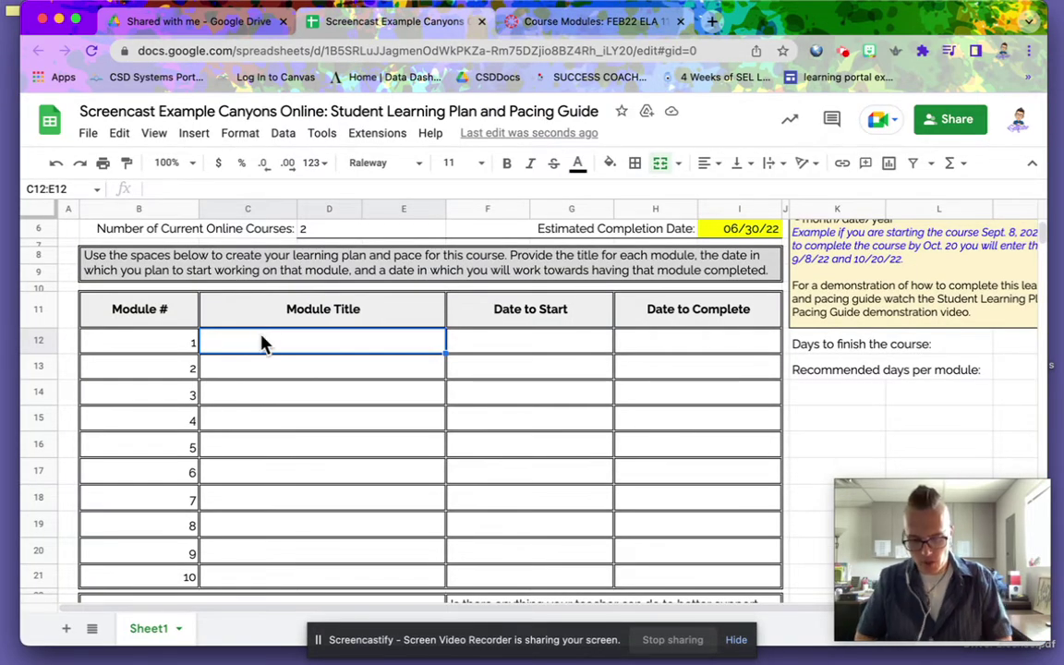
type("Course ")
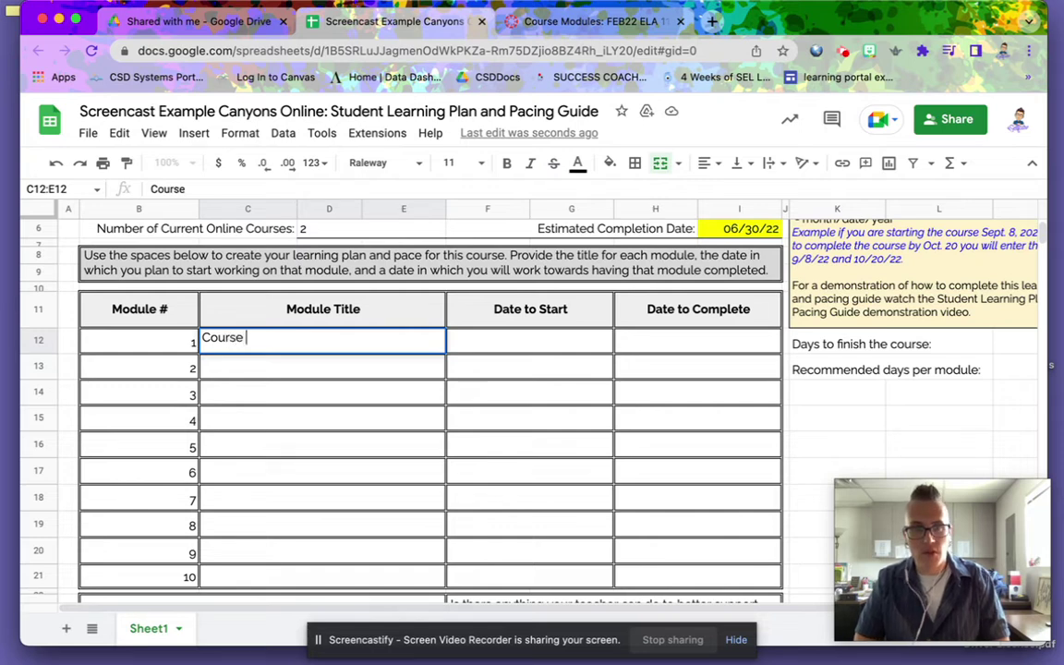
type("Introdu")
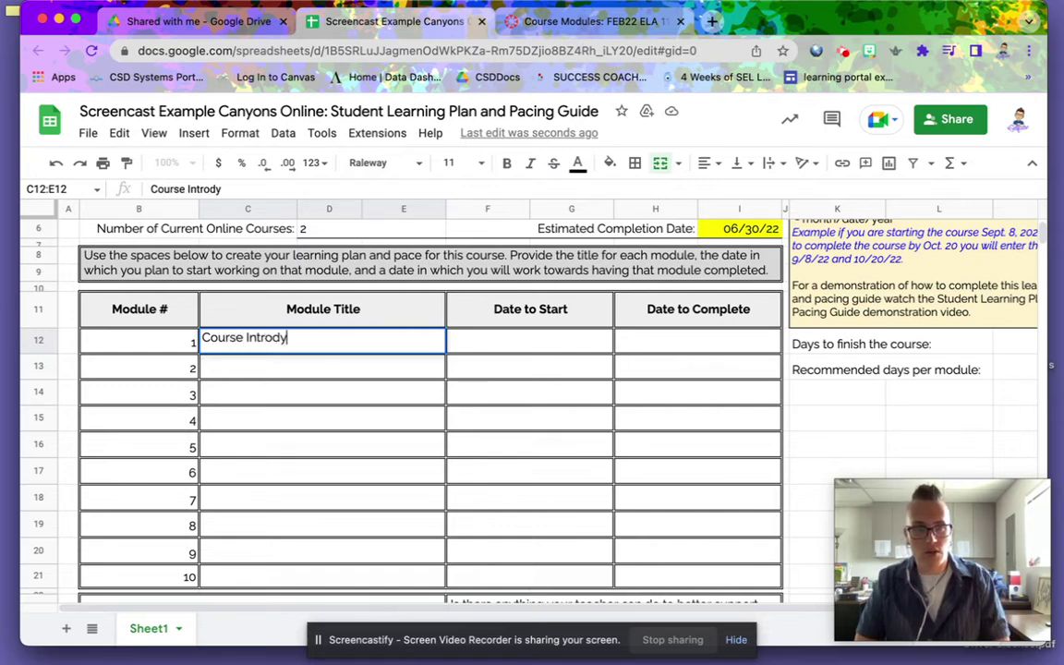
key("BackSpace")
type("uction")
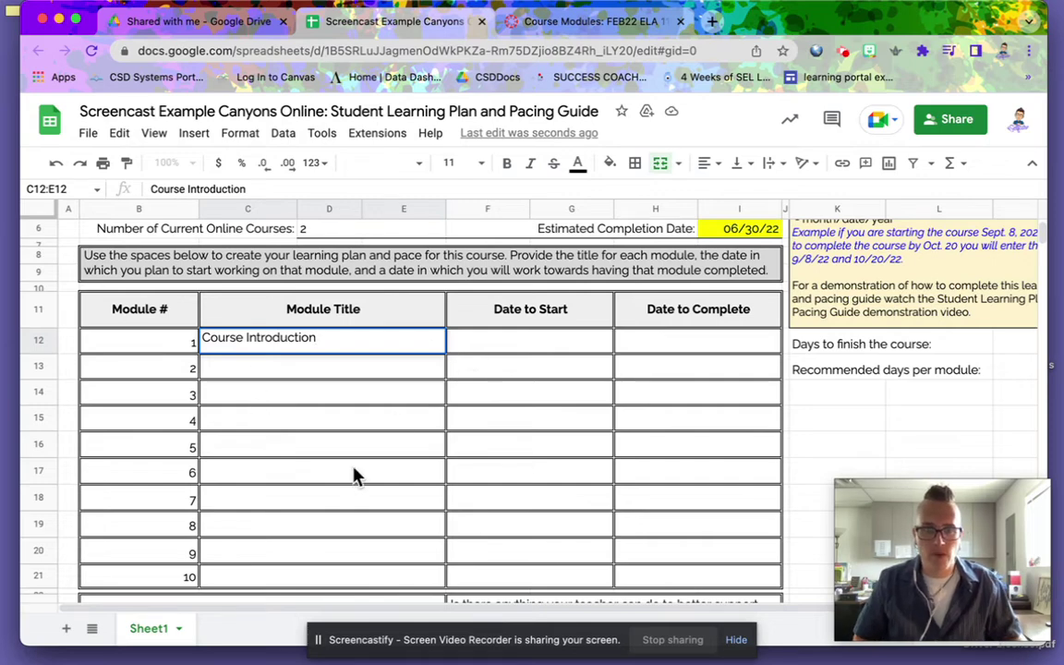
left_click(540, 21)
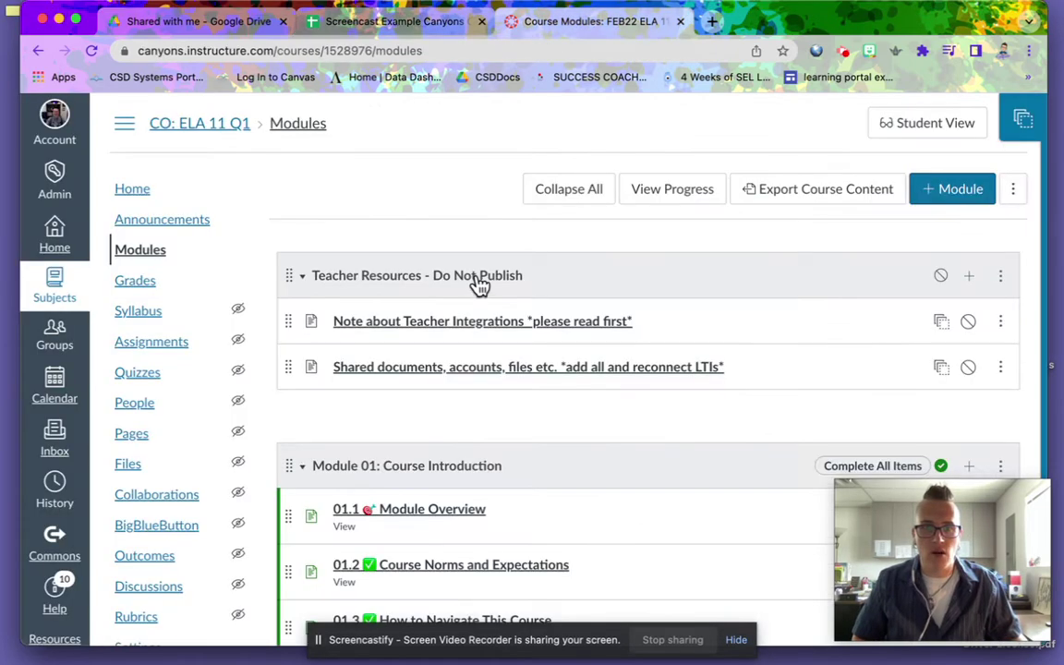
- Scroll the Canvas Modules list down to Module 10: Quarter Wrap Up & Final
scroll(478, 283, "down", 20)
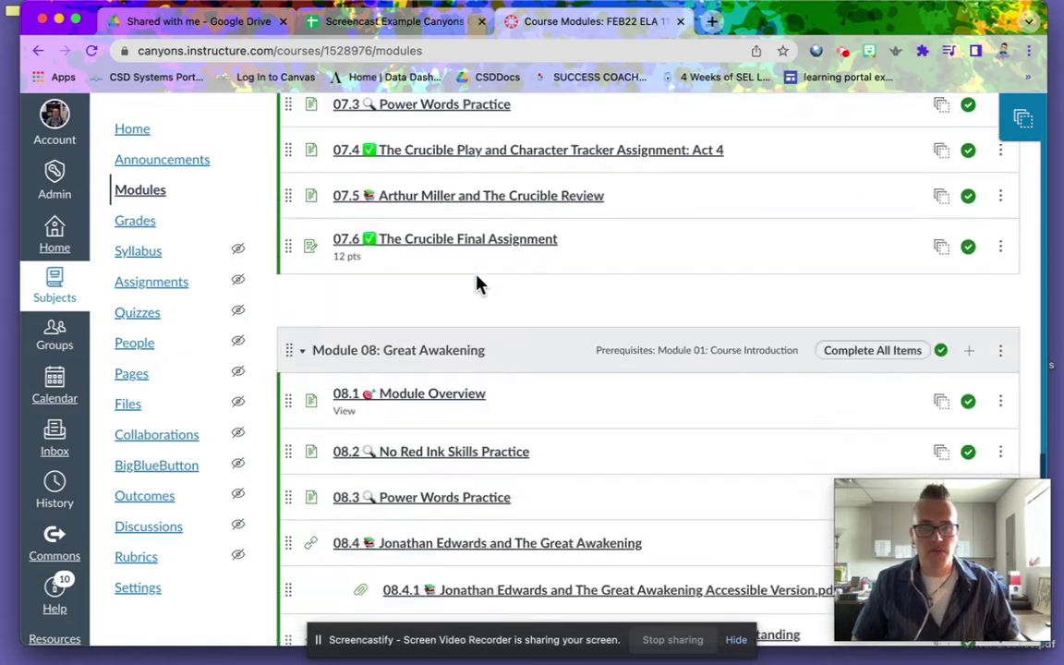
scroll(478, 284, "down", 15)
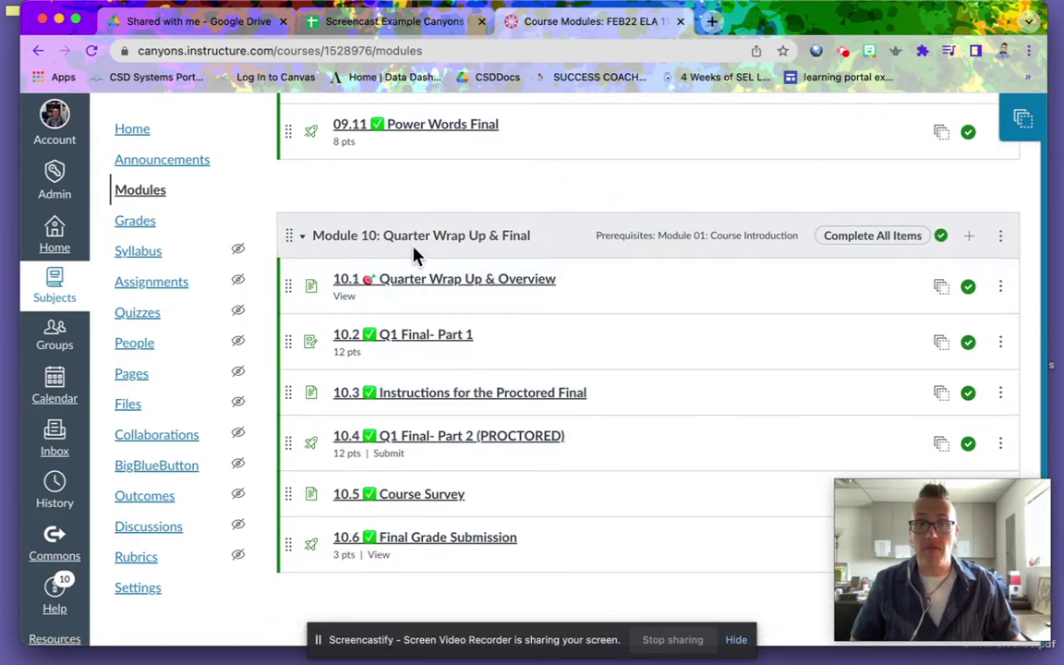
left_click(345, 20)
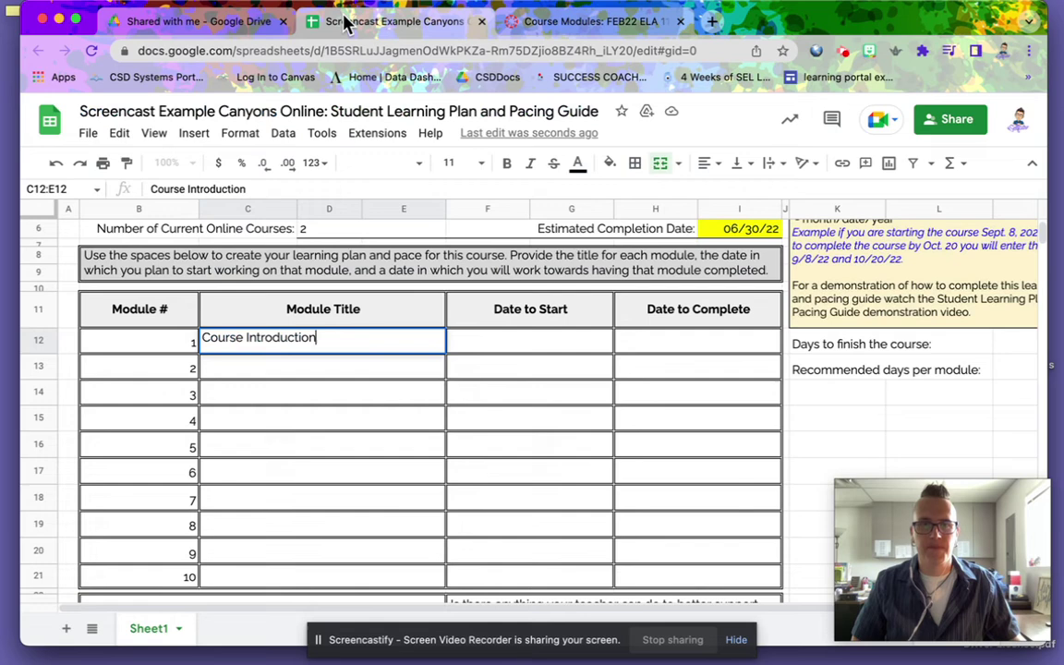
- Enter 'Quarter Wrap up and Final' as module 10's title in cell C21
left_click(261, 572)
type("Qu")
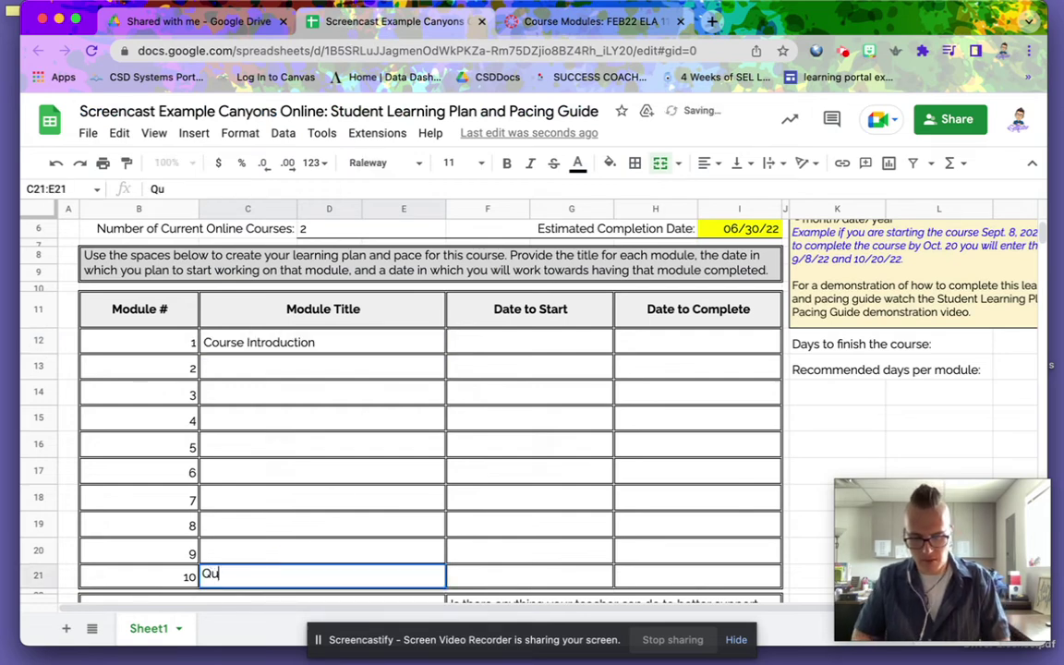
type("arter W")
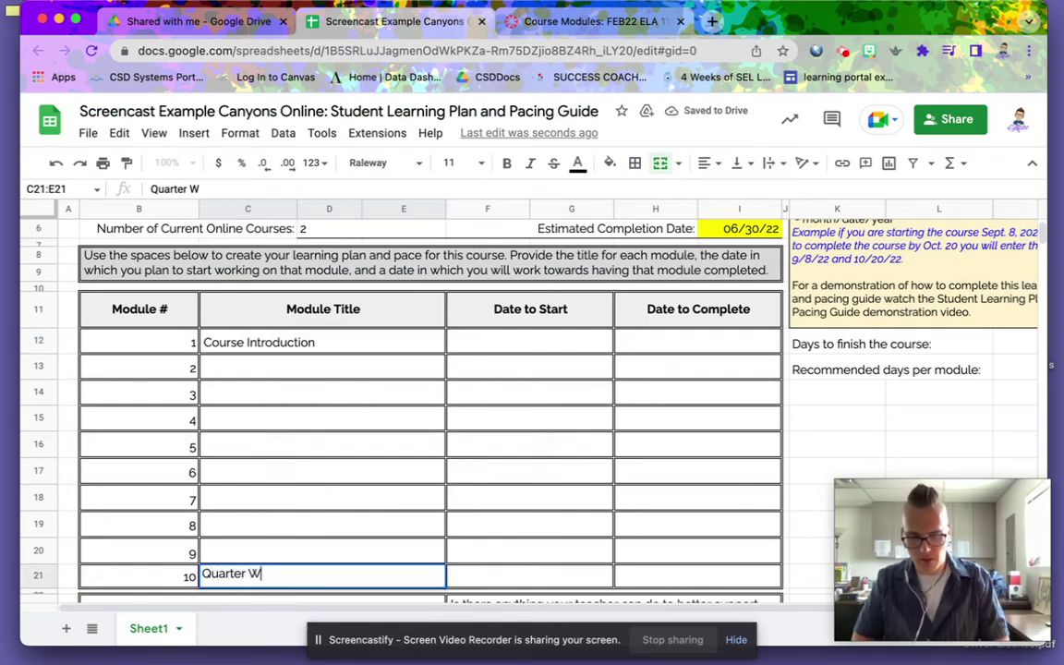
type("rap up ")
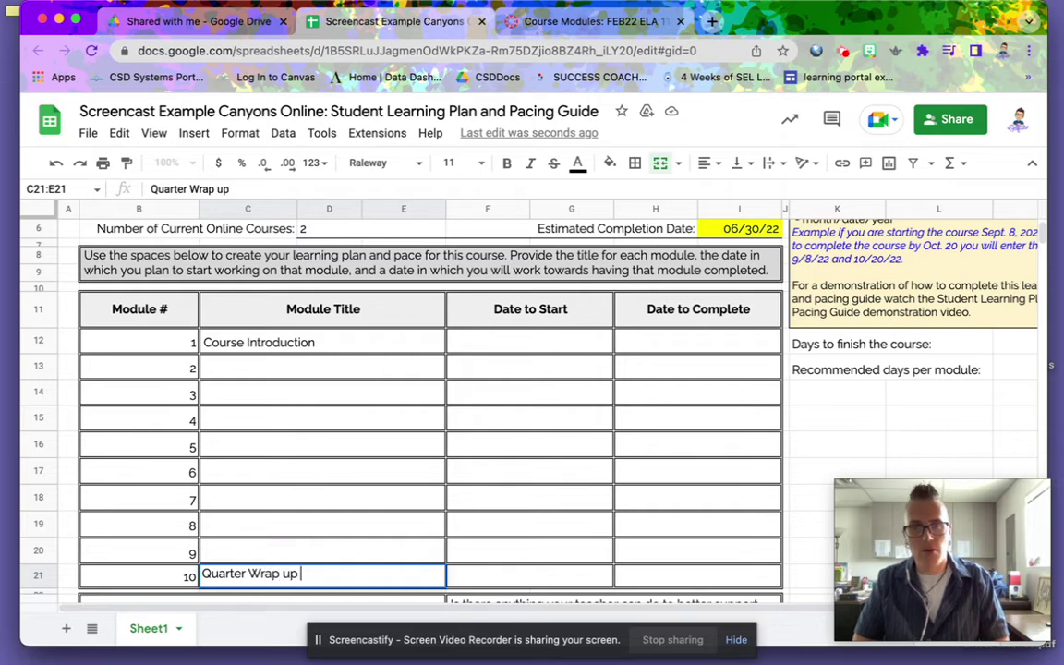
type("and Fina")
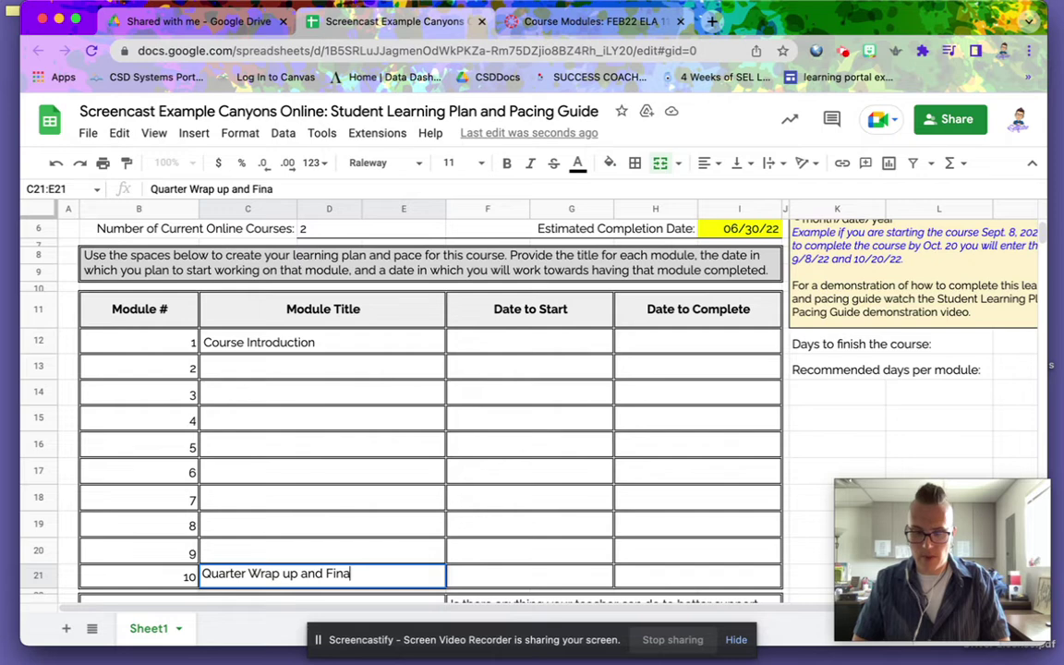
type("l")
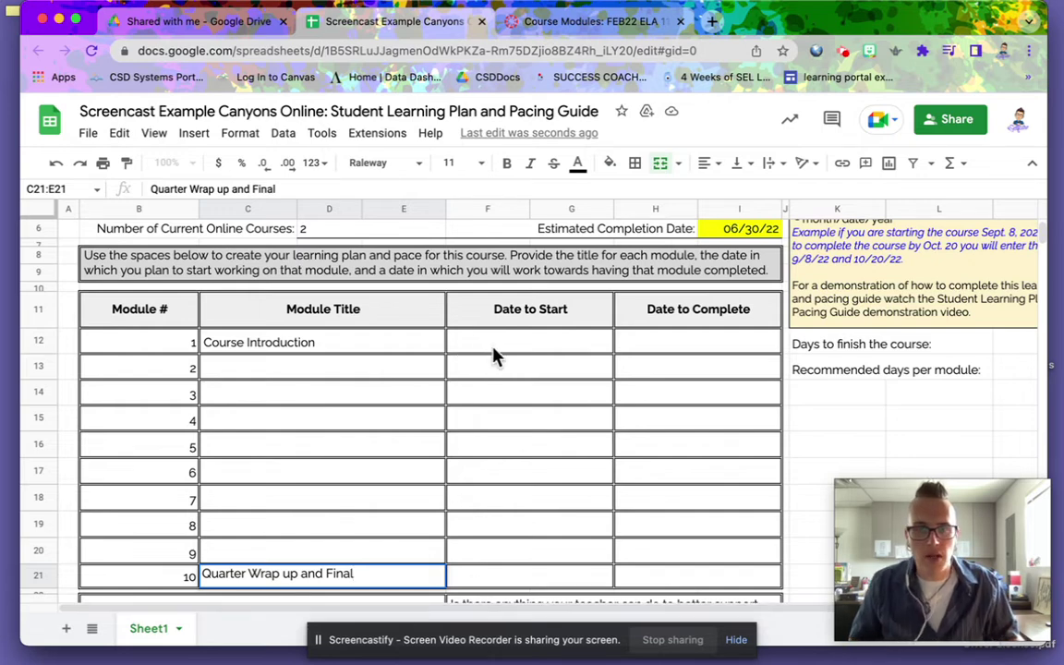
left_click(494, 357)
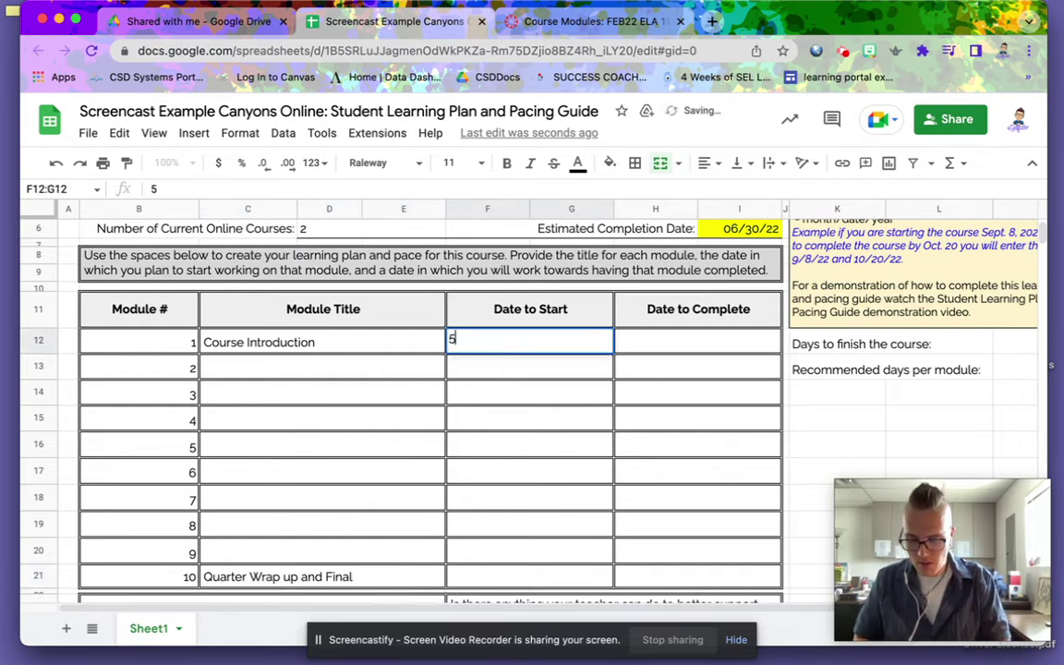
- Enter 5/20/22 as module 1's start date and 6/30/22 as module 10's completion date
type("/20/")
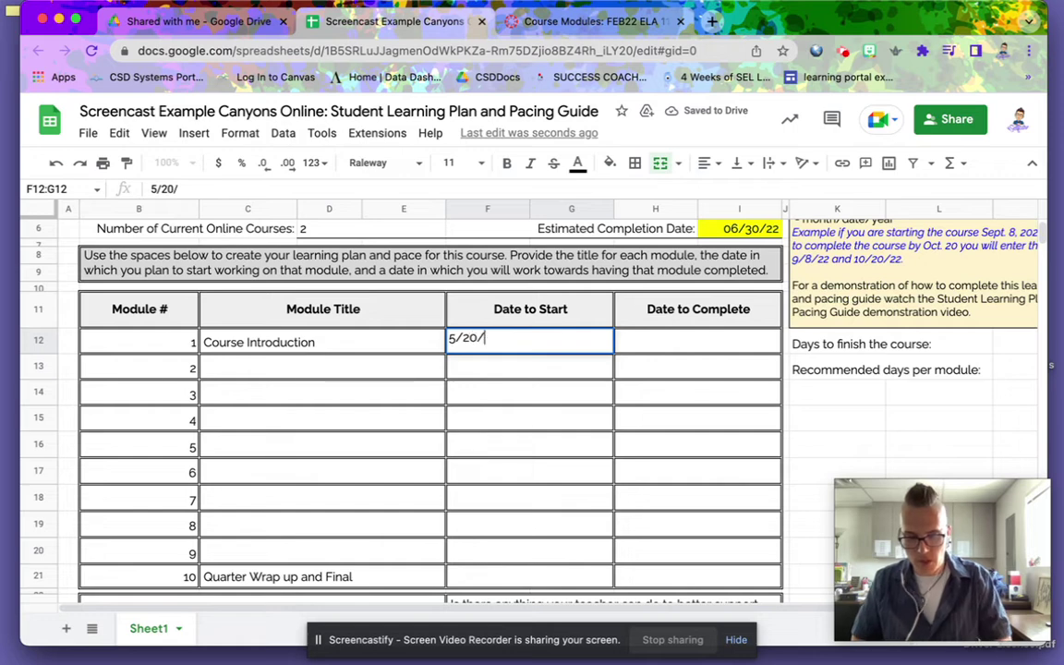
type("22")
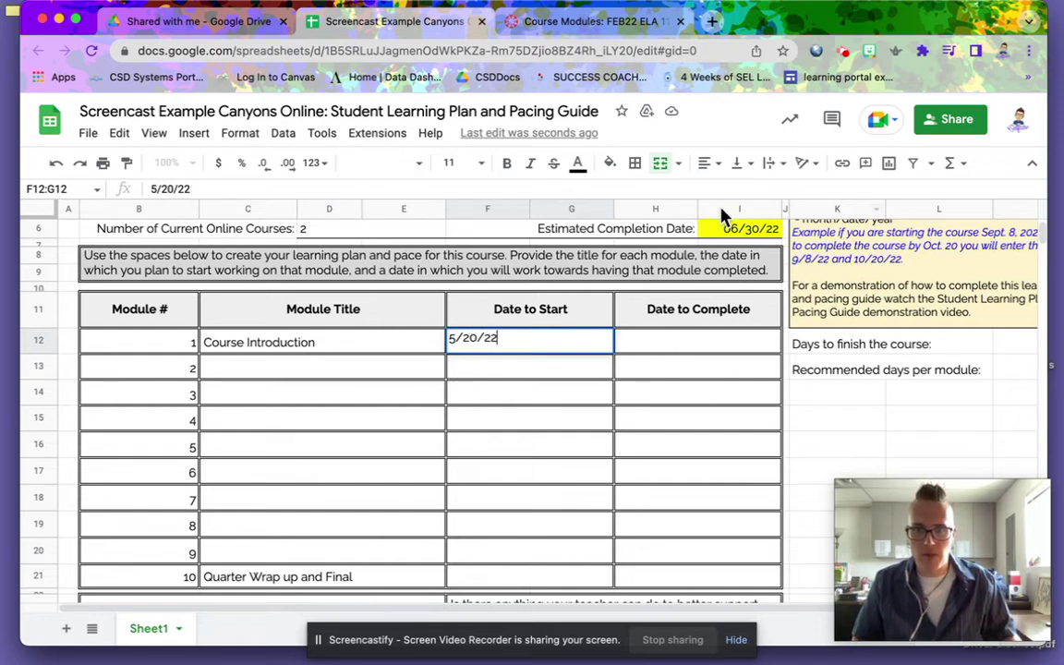
left_click(633, 580)
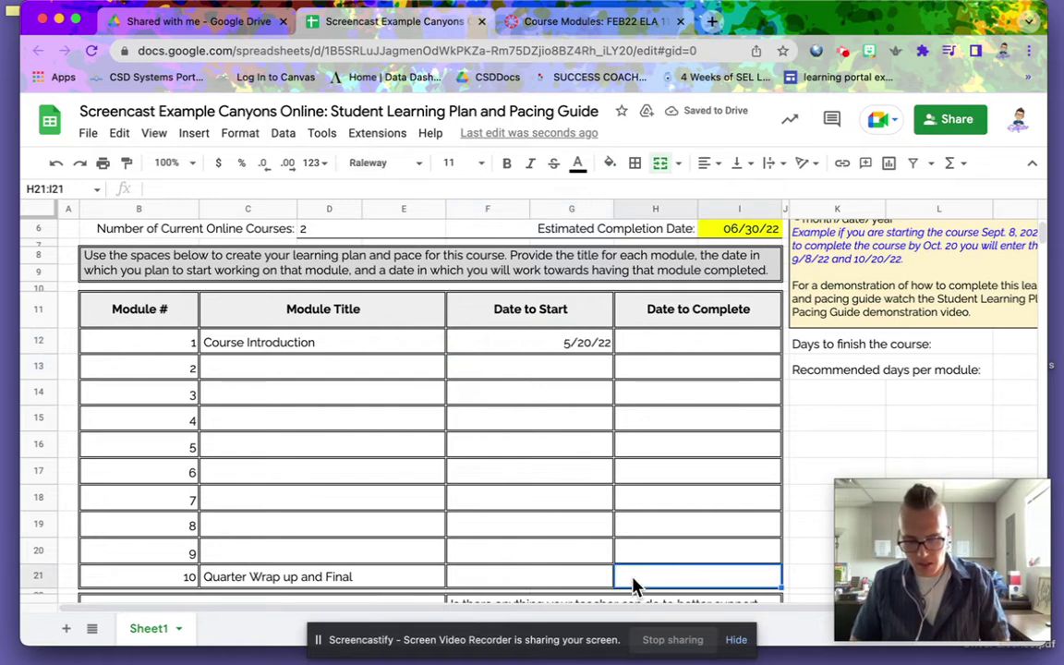
type("6/")
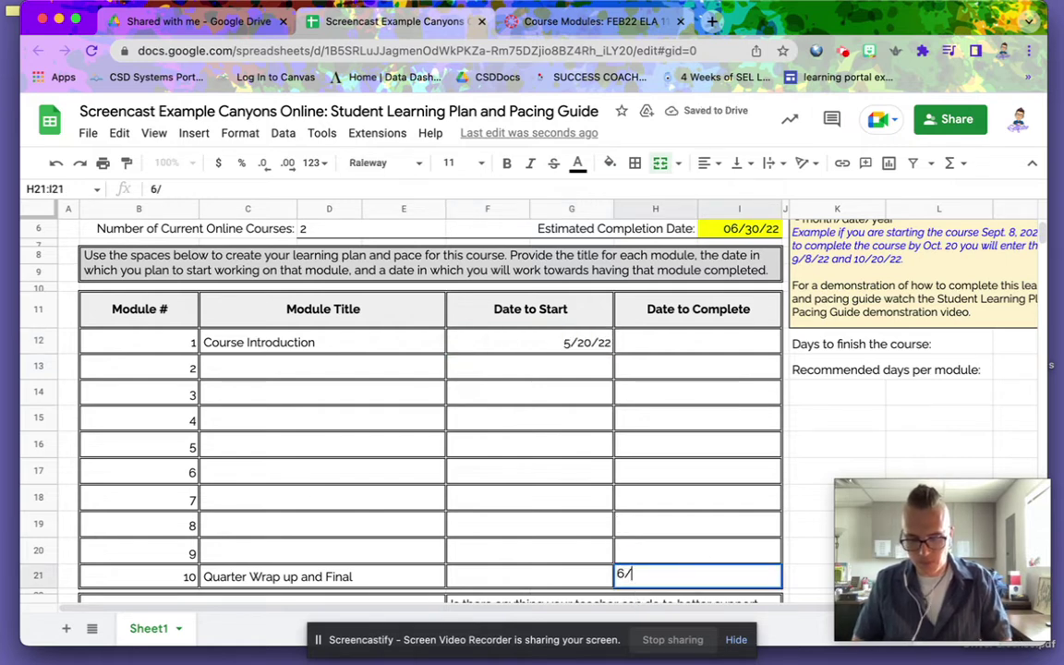
type("30/22")
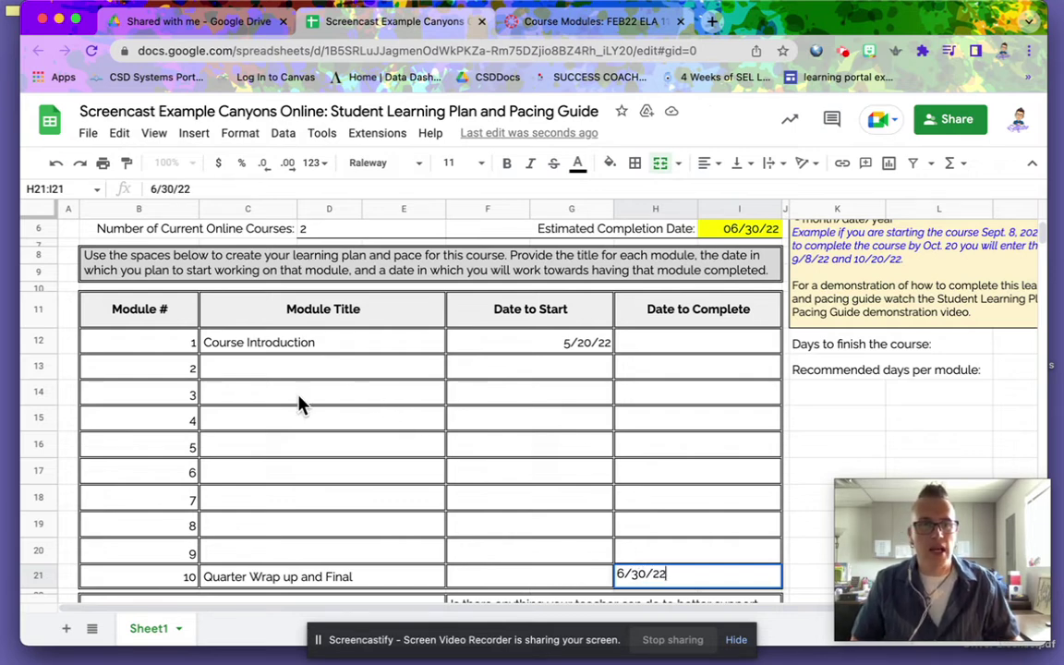
- Commit module 10's 6/30/22 date, check the 41 days and 4.1 days-per-module results, then select H12
left_click(806, 421)
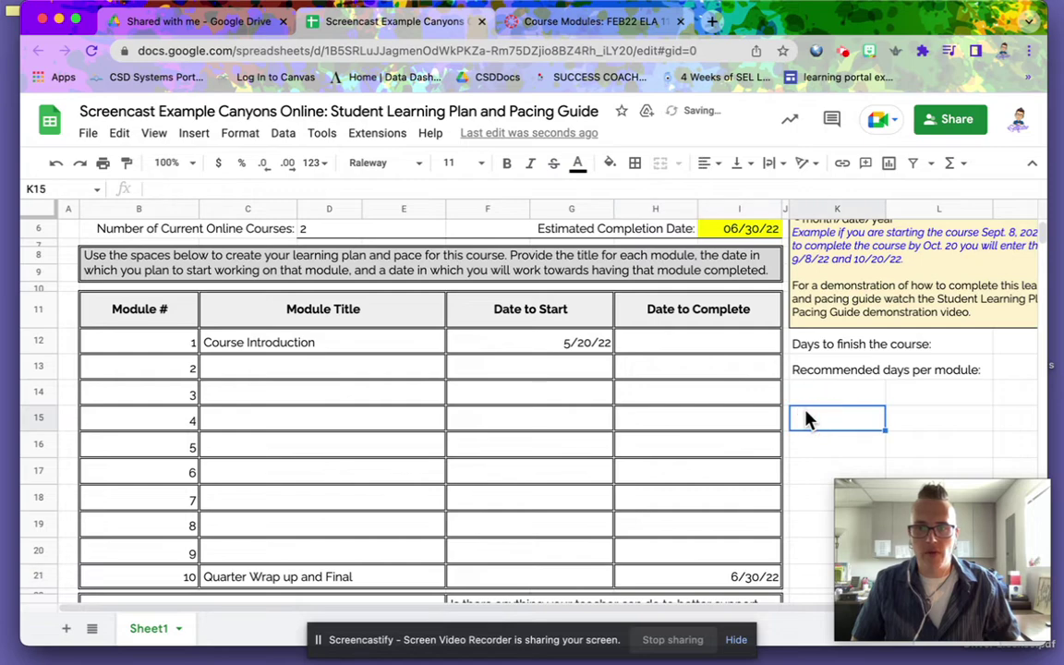
scroll(803, 419, "right", 3)
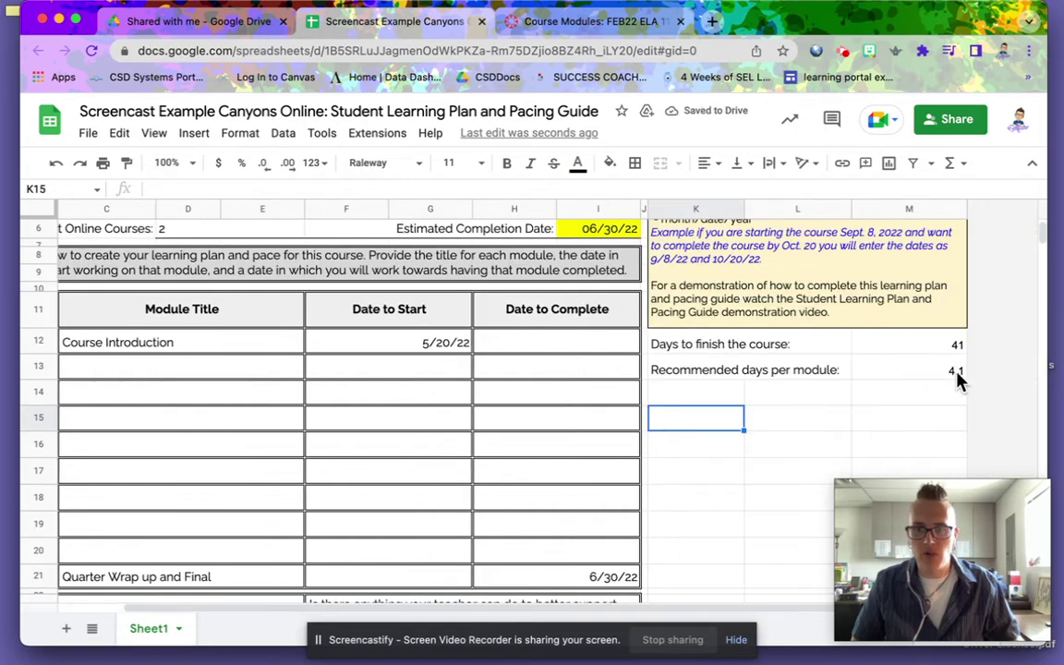
scroll(825, 404, "left", 3)
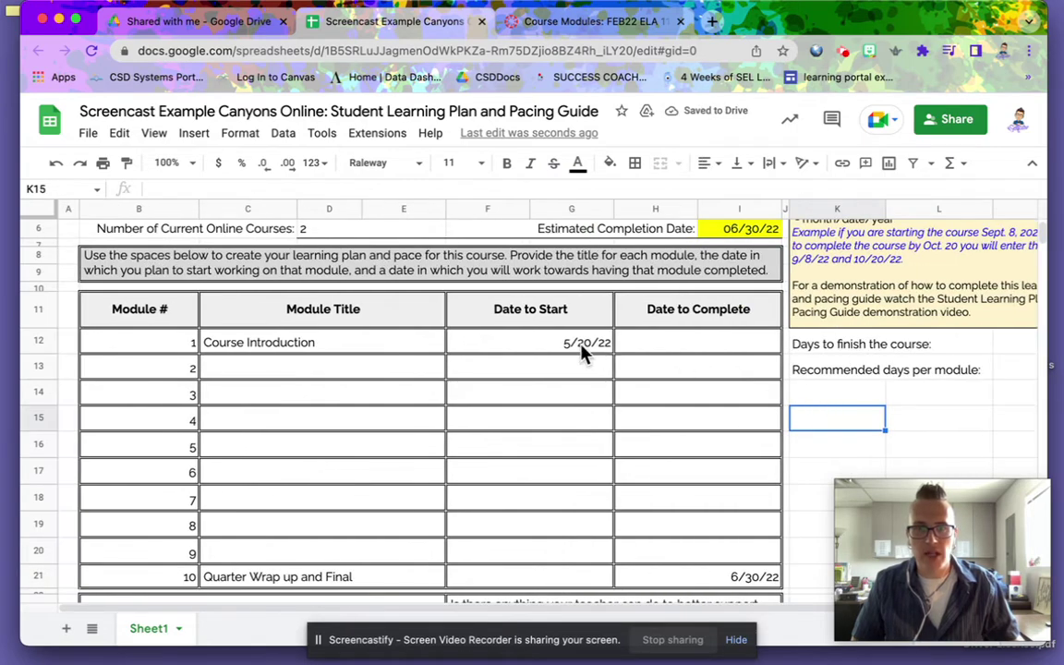
left_click(670, 345)
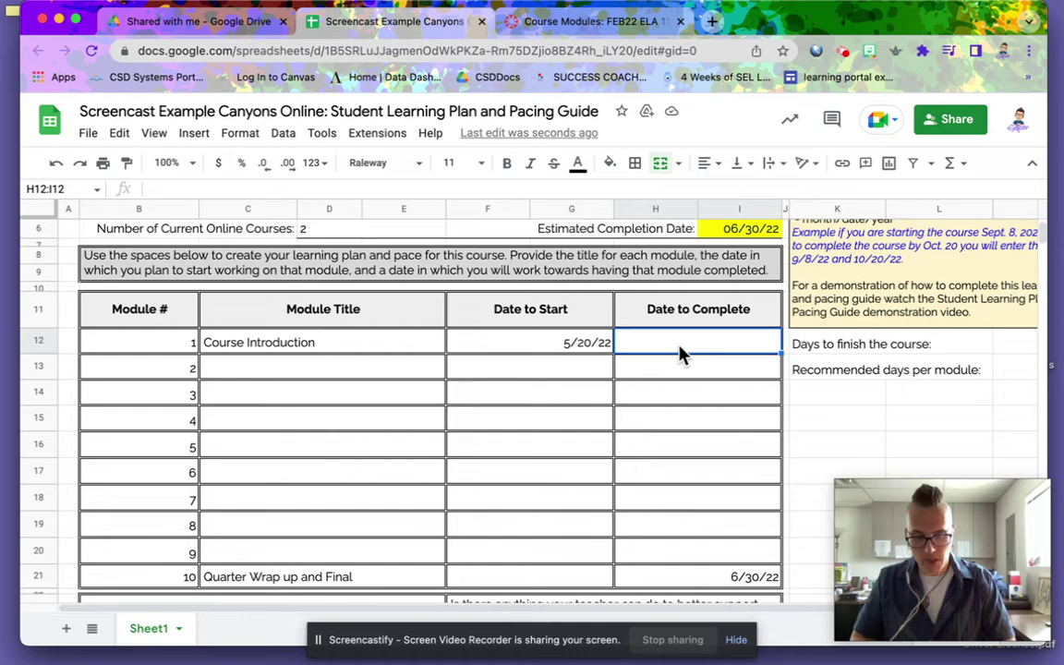
- Enter 5/23/22 as module 1's completion date in H12, then go to the Canvas modules page
type("5/23")
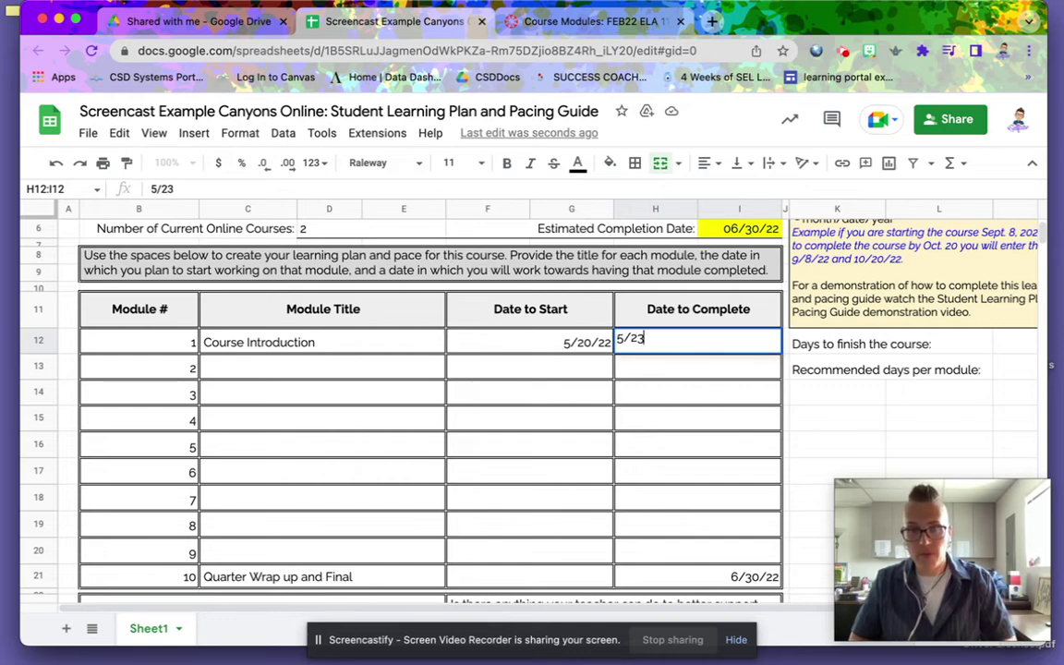
type("/")
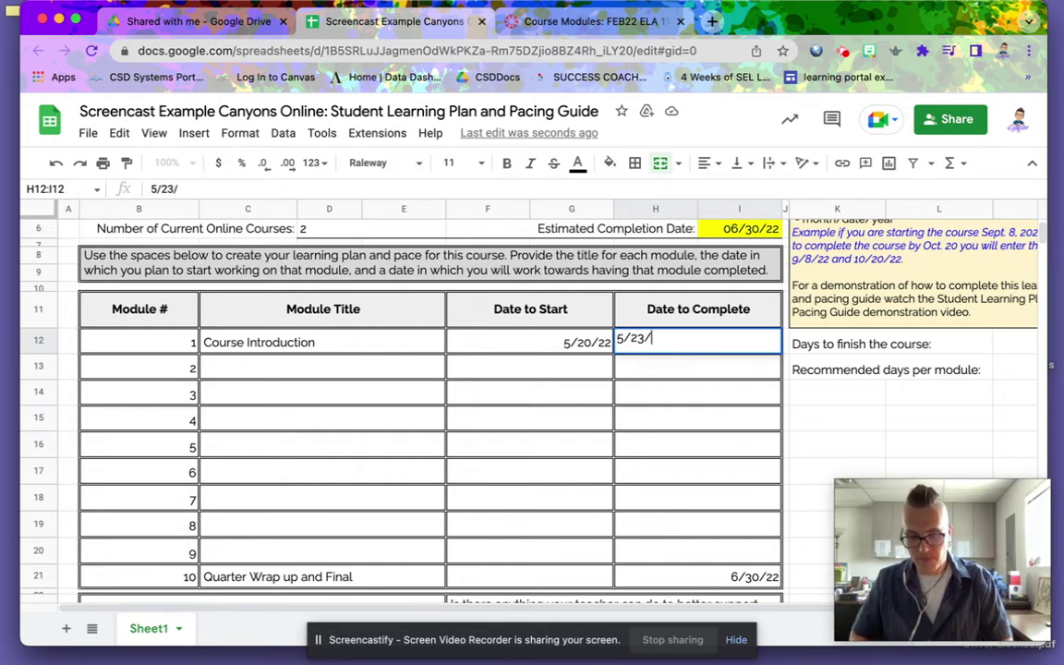
type("22")
key("Return")
left_click(530, 366)
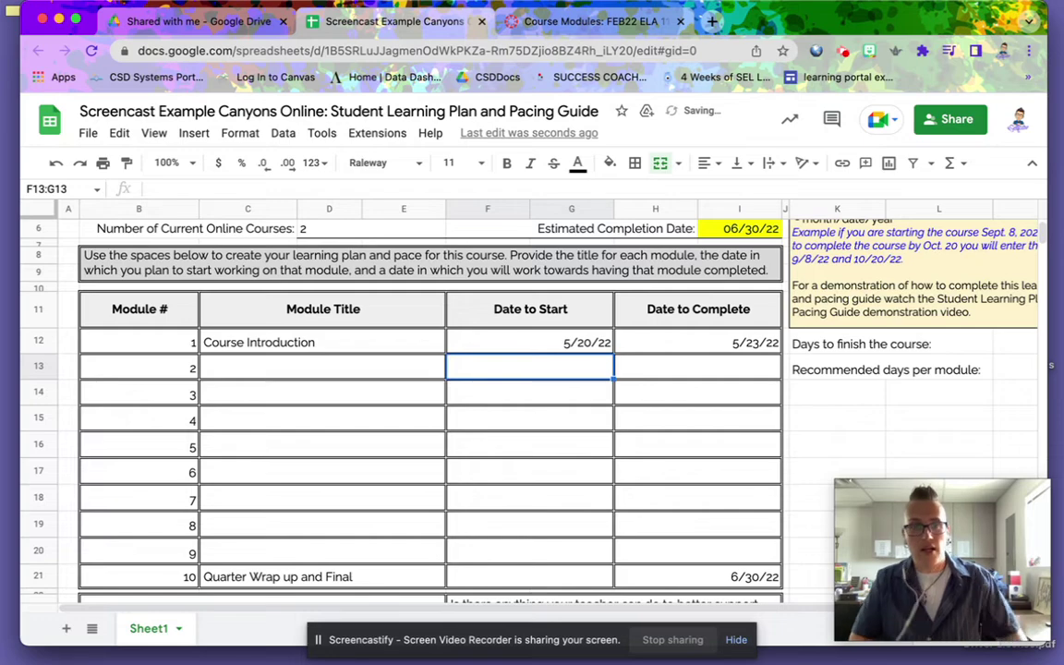
left_click(316, 370)
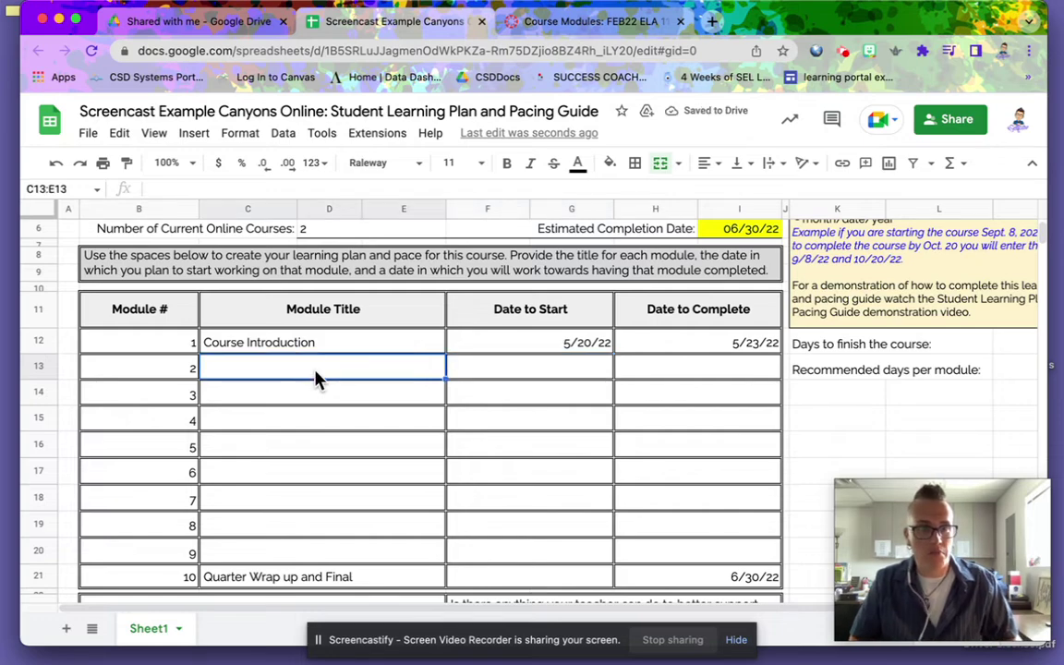
left_click(560, 34)
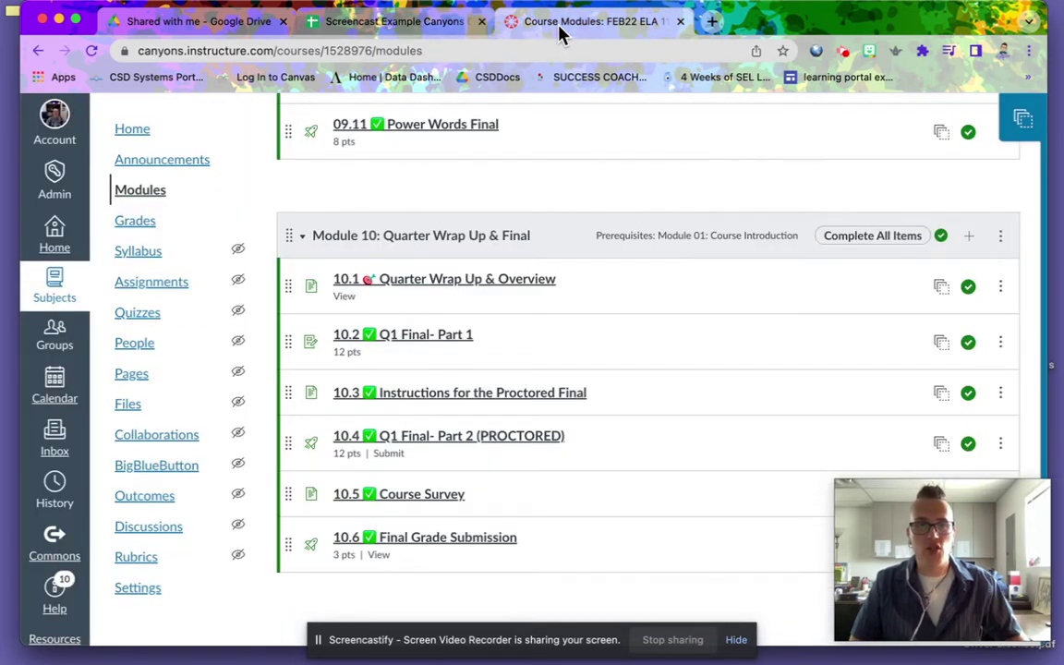
- Scroll up Canvas to find the Module 02 title, New Nation and Settlers, then return to the spreadsheet
scroll(497, 185, "up", 20)
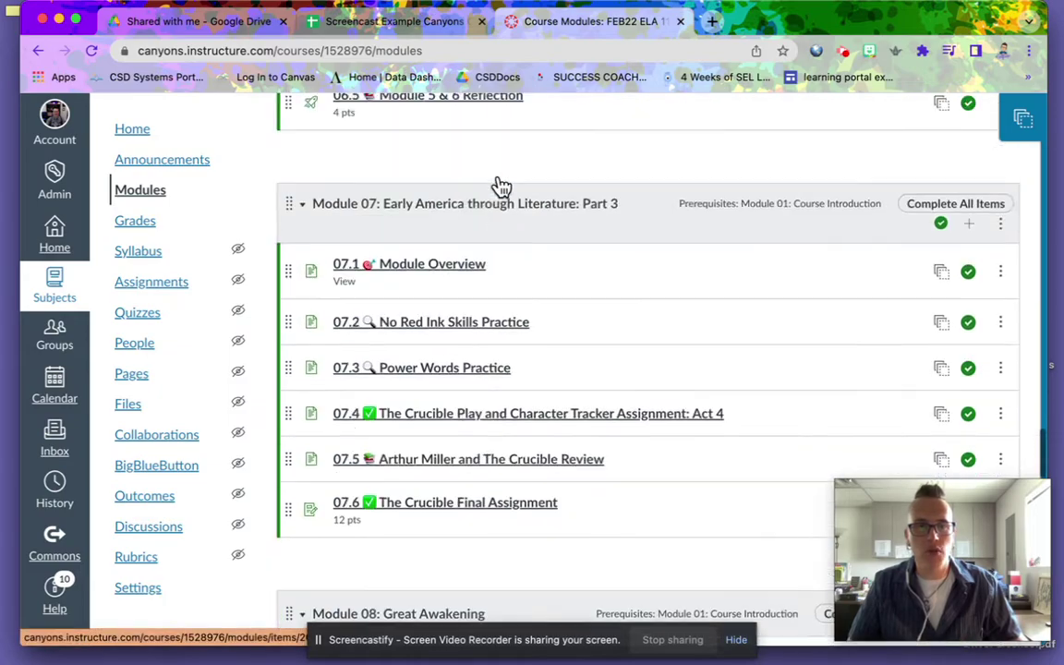
scroll(497, 185, "up", 20)
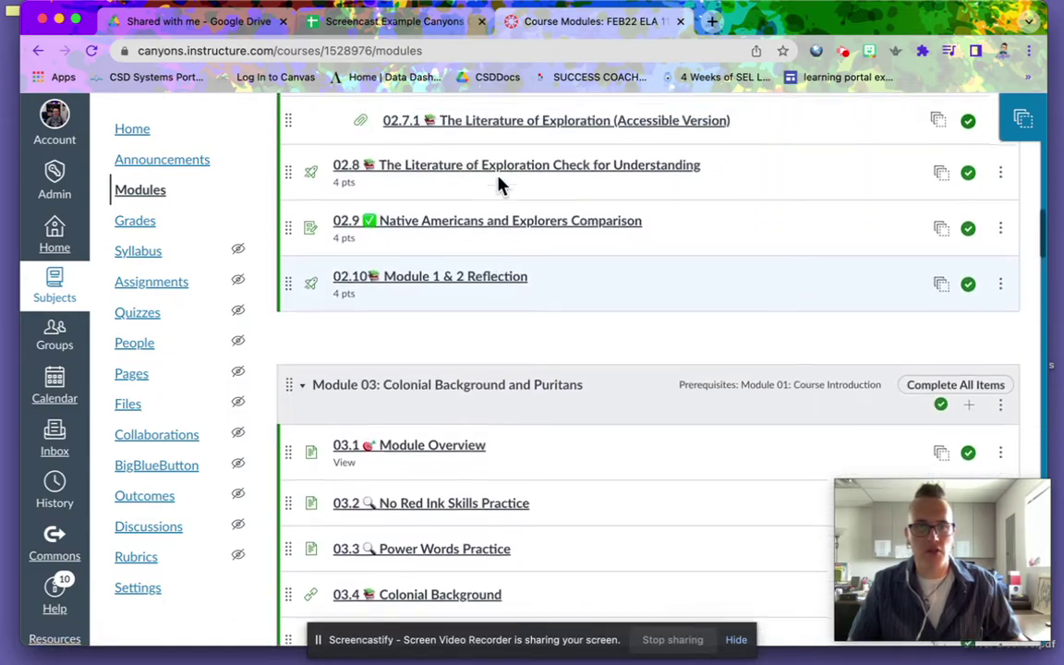
scroll(497, 184, "up", 8)
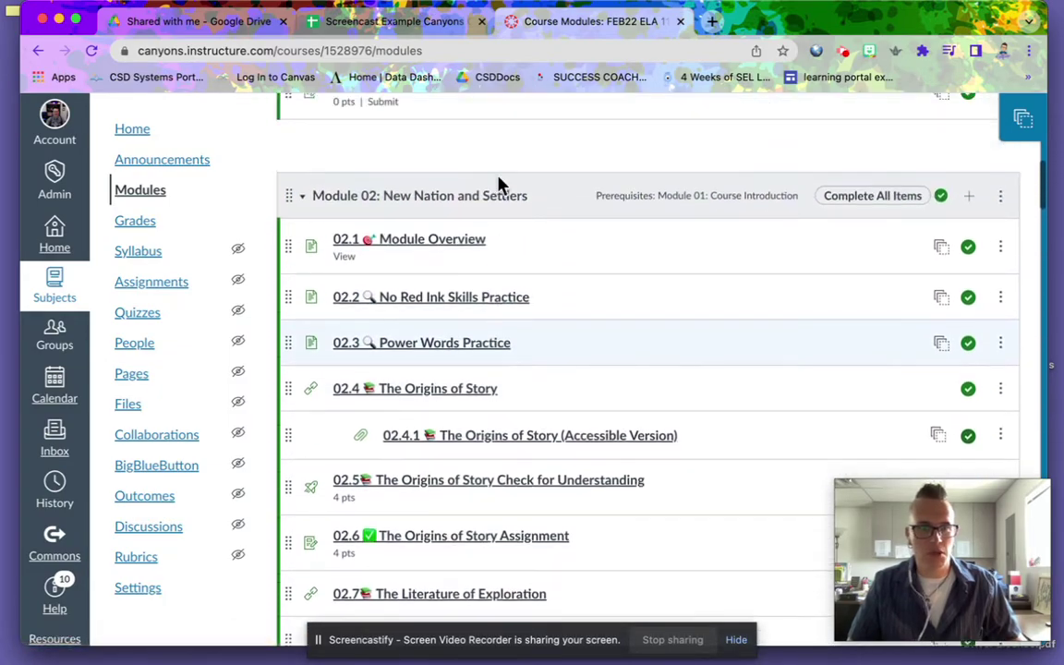
left_click(411, 23)
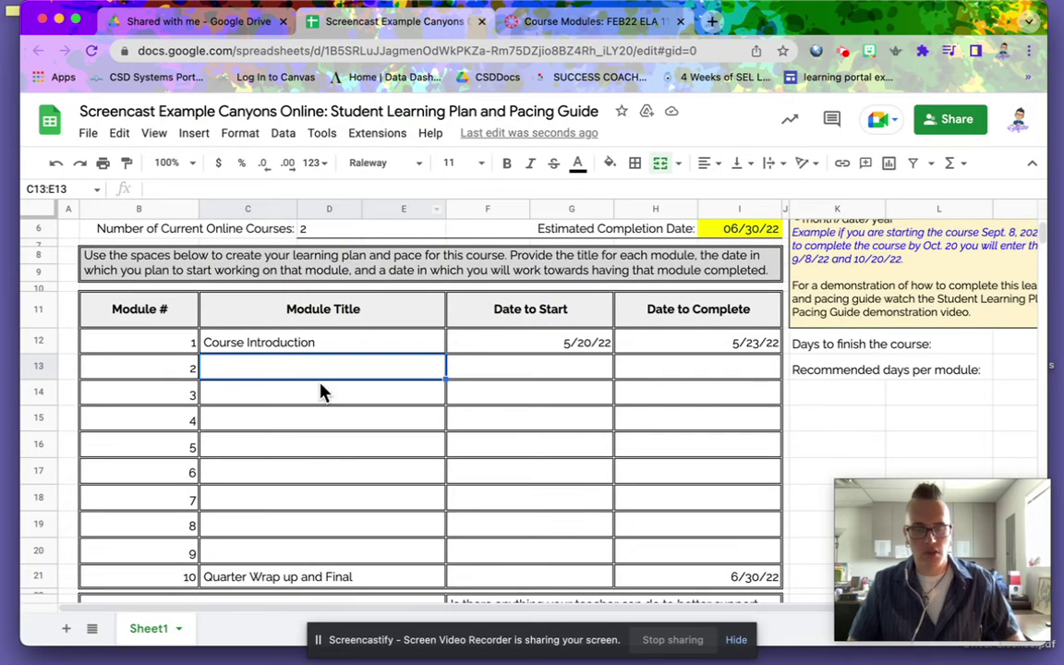
- Fill row 13 with 'New Nation and Settlers', start 5/24/22 and completion 5/27/22
type("New")
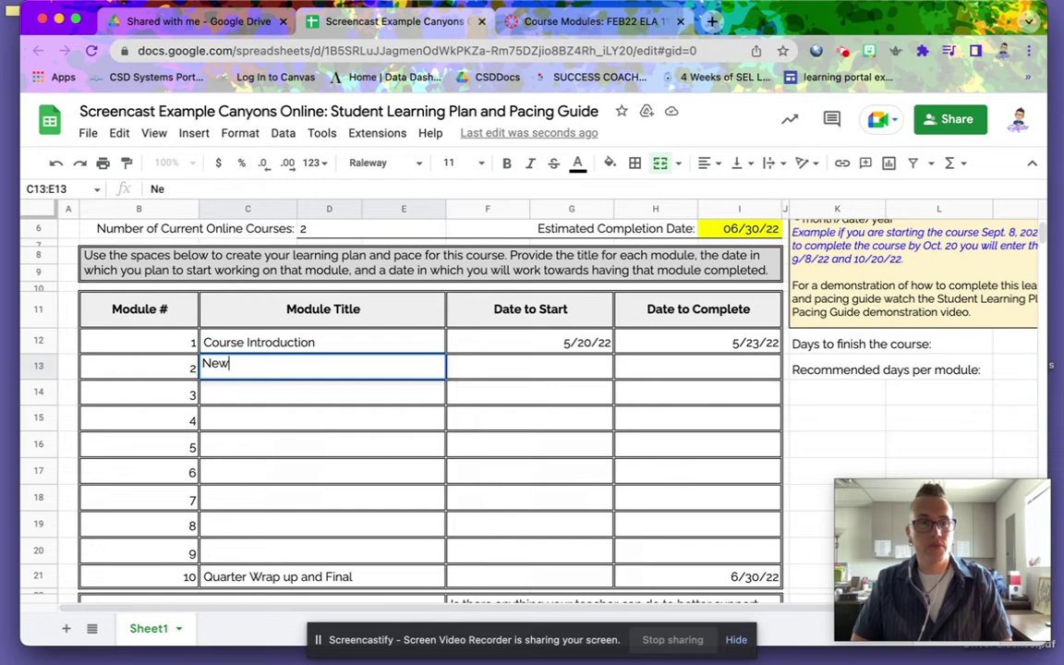
type(" Natuon")
key("BackSpace")
key("BackSpace")
key("BackSpace")
key("BackSpace")
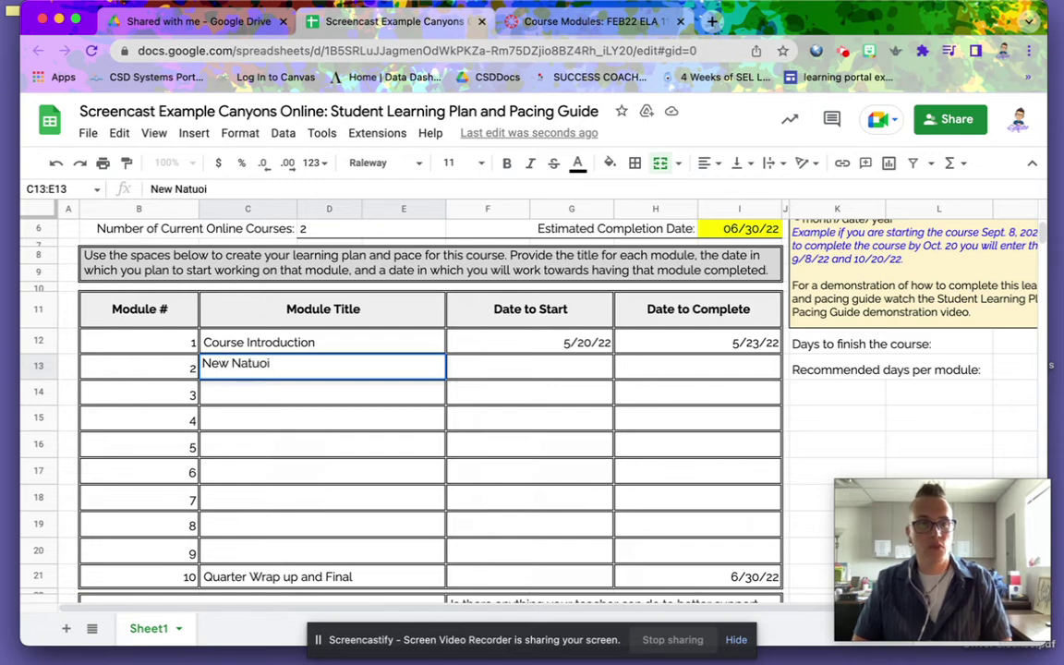
type("tion and ")
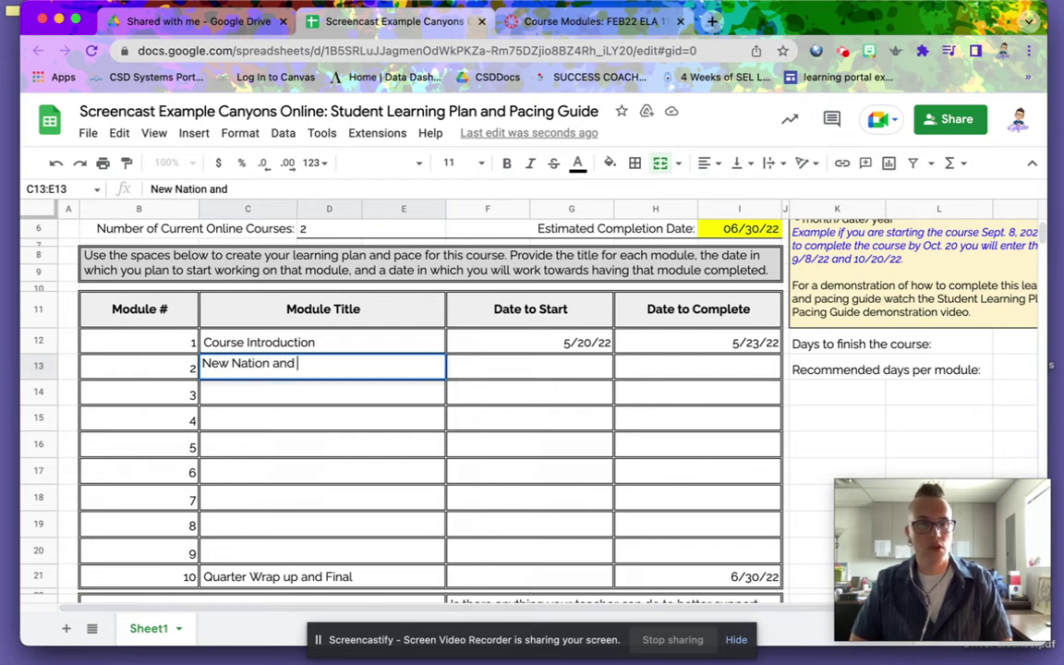
type("Settlers")
key("Tab")
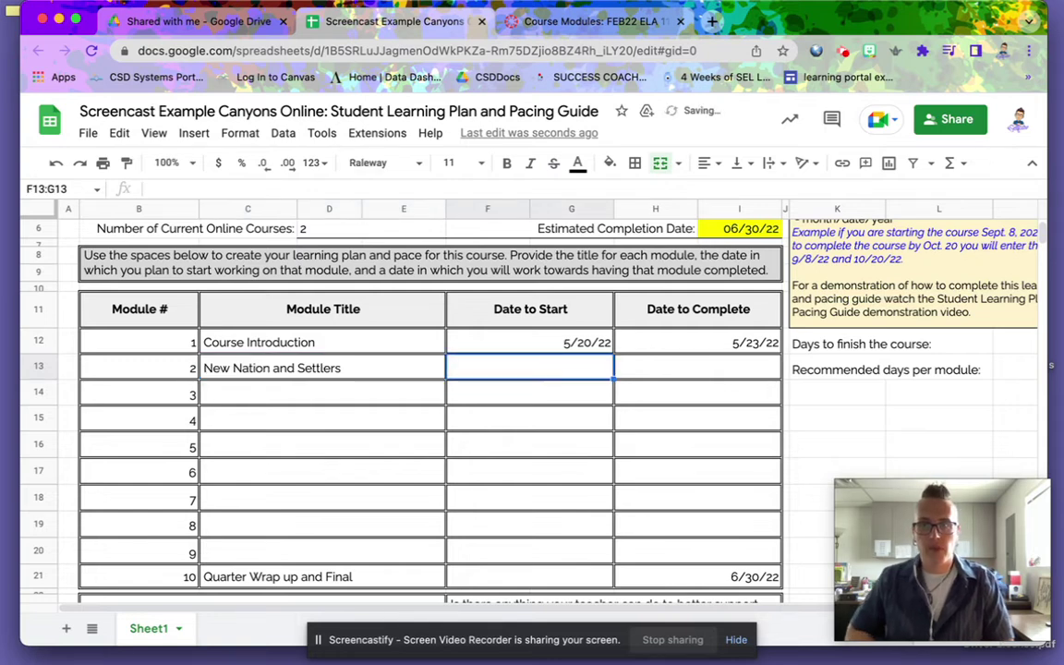
type("5/")
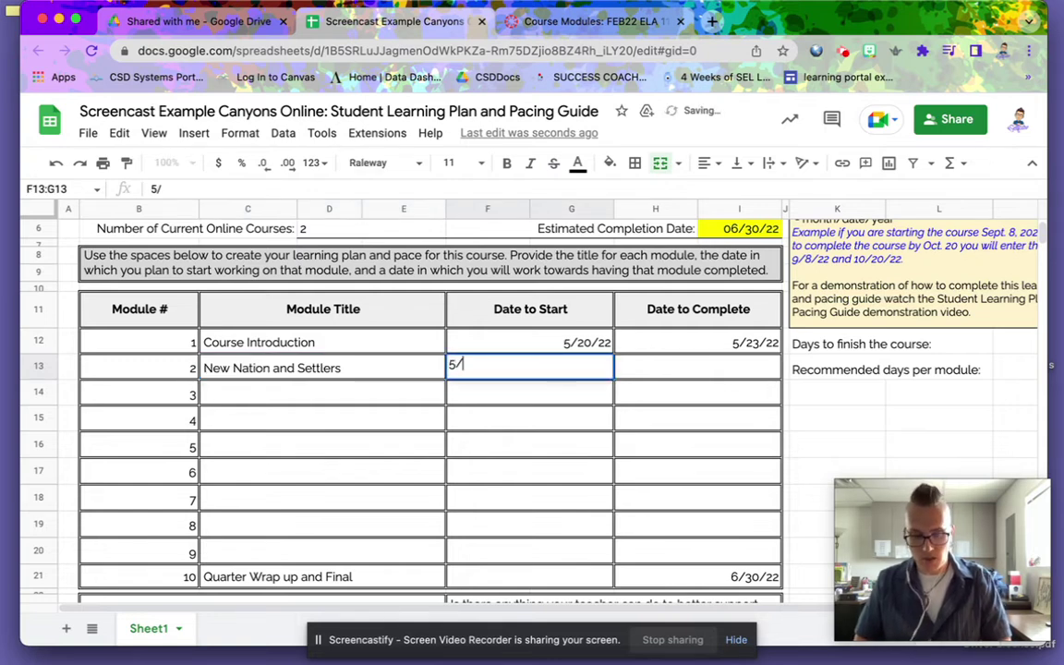
type("24/")
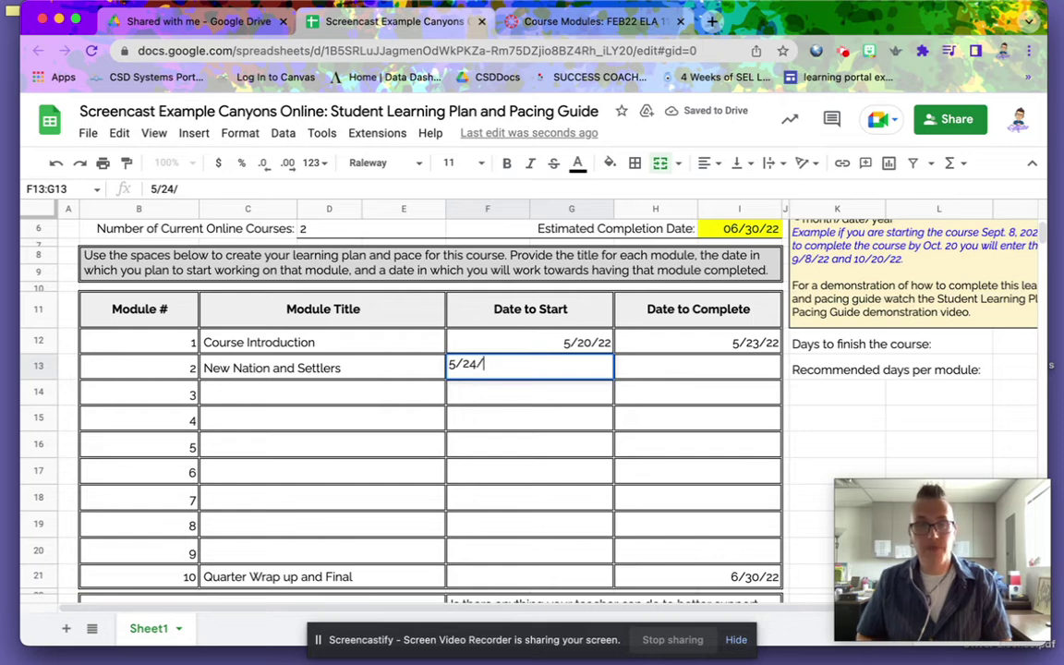
type("22")
key("Tab")
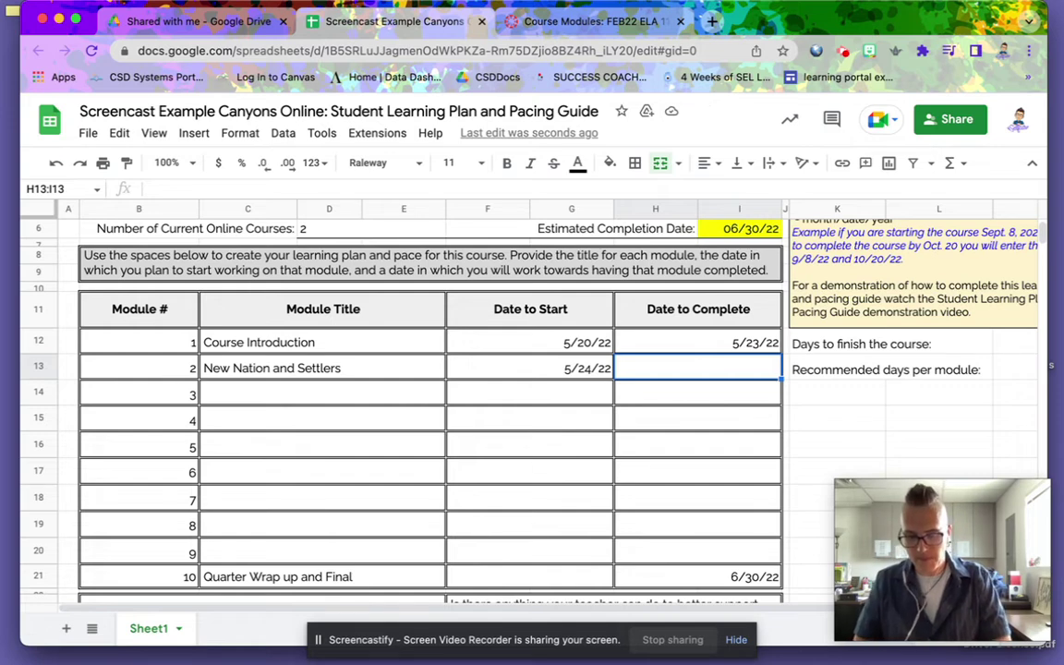
type("5/")
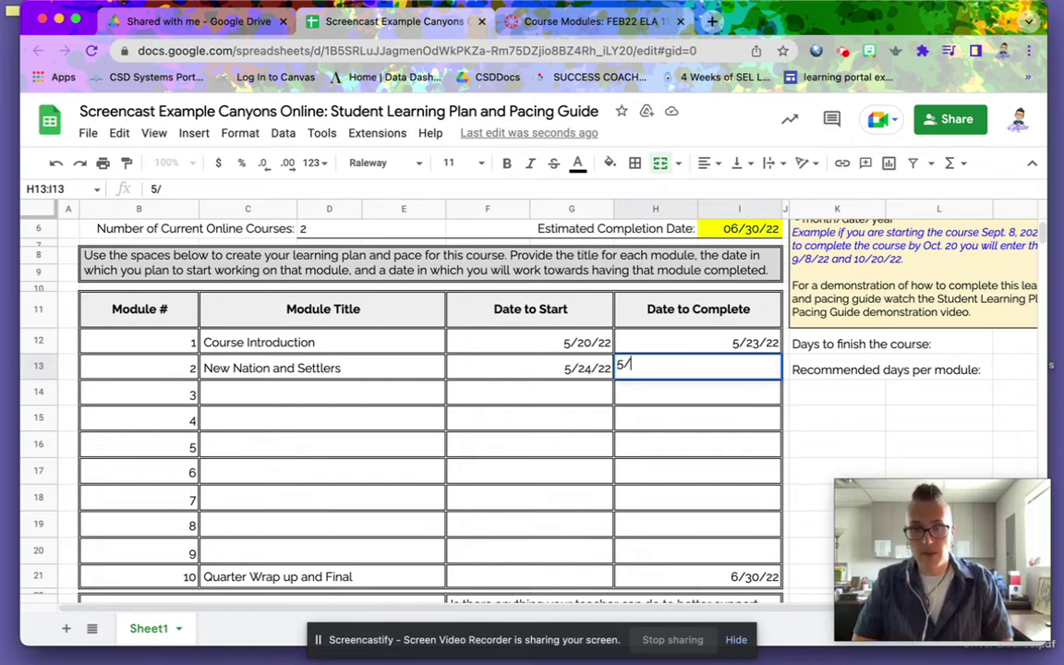
type("27")
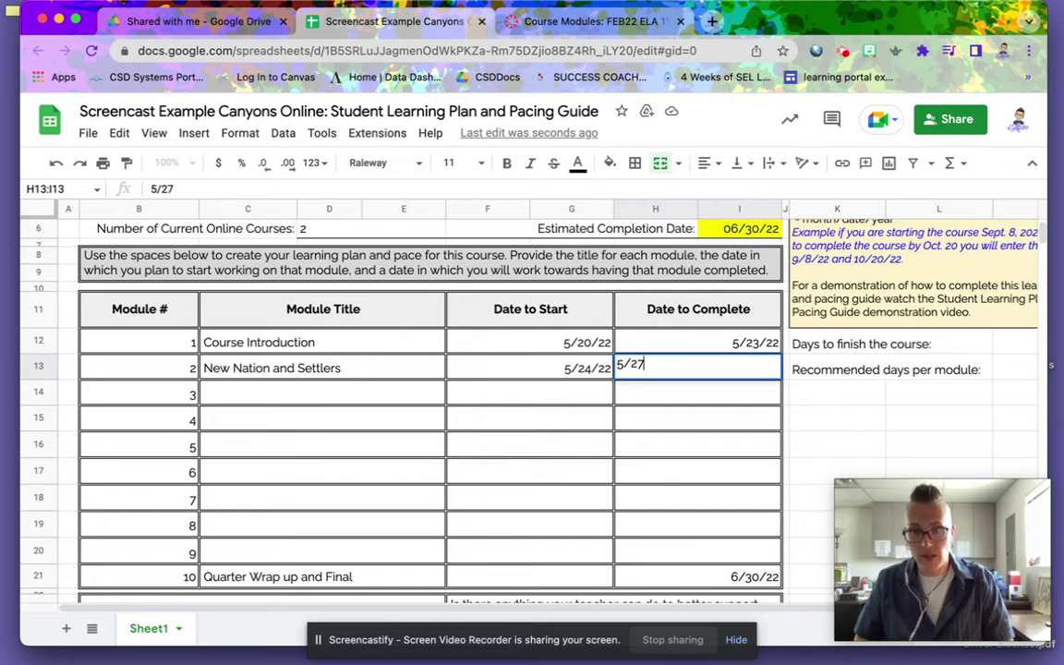
type("/22")
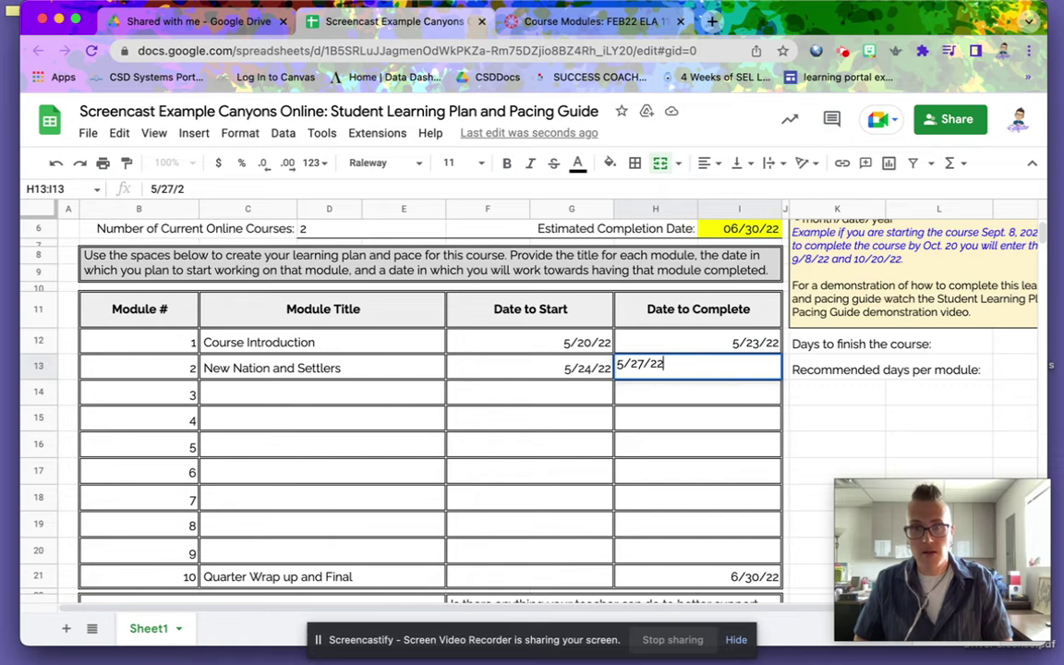
key("Return")
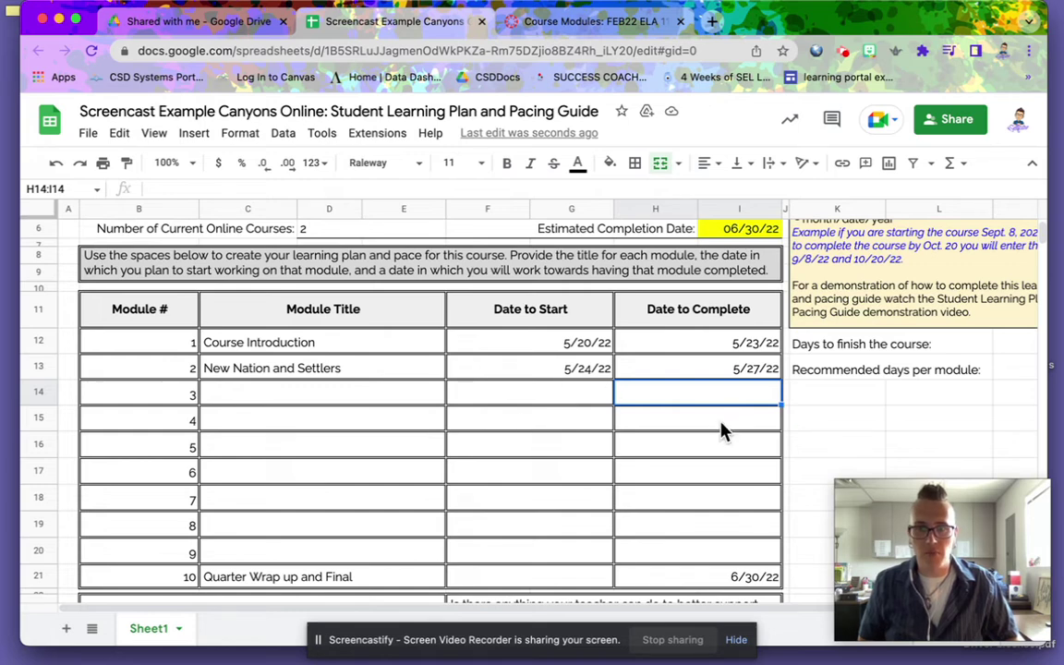
- In B24, write 'I learn best from videos and music', 'artistic activities' and 'reading' on separate lines
scroll(725, 429, "down", 5)
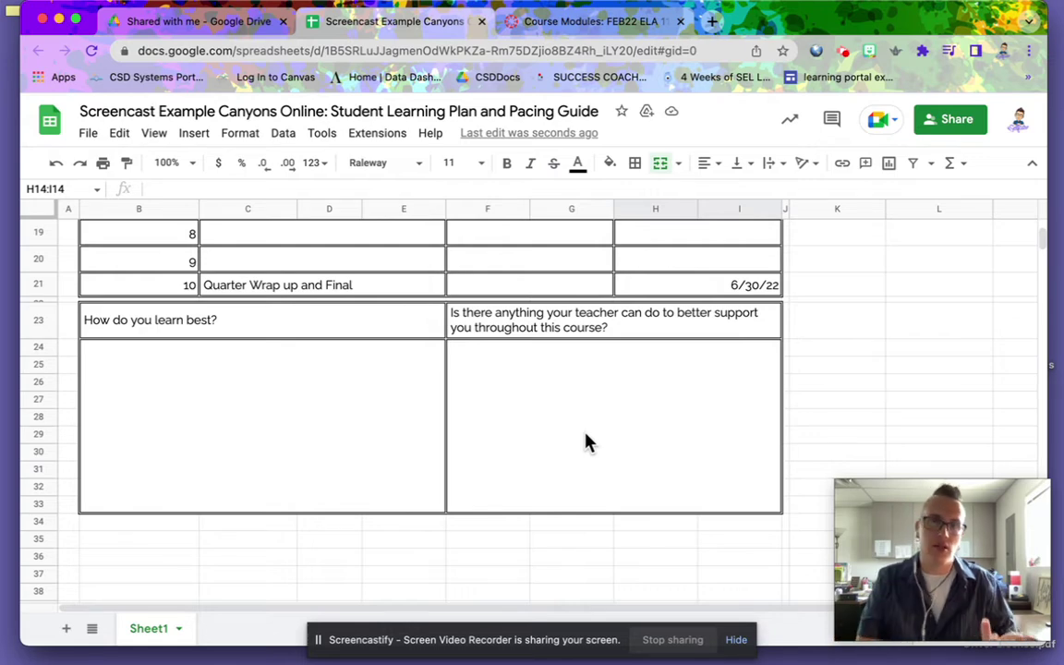
left_click(201, 392)
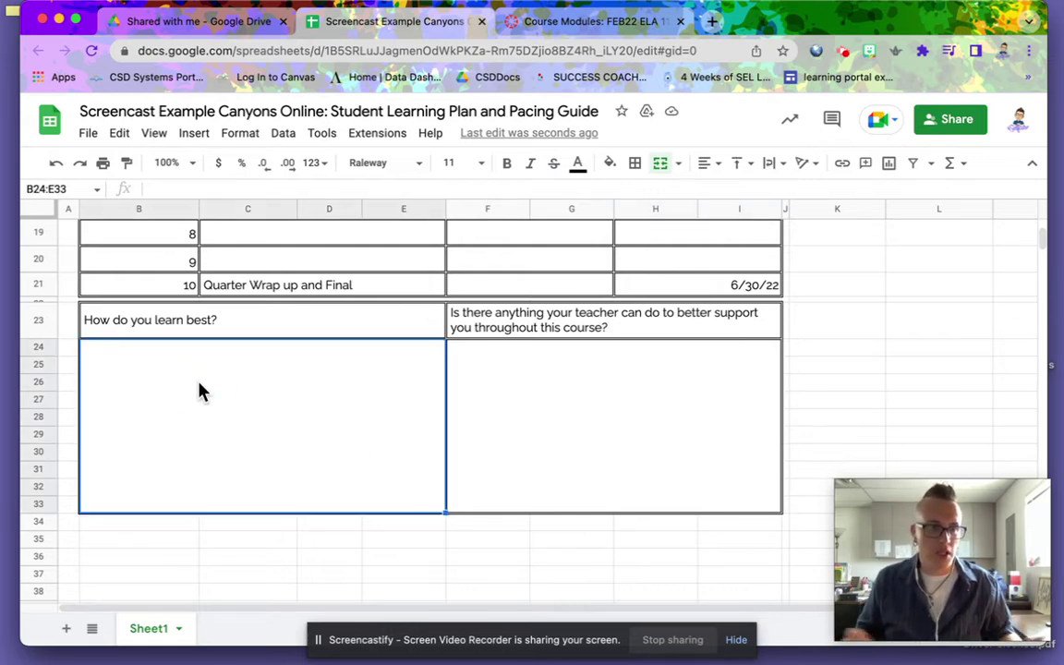
key("Return")
type("I l")
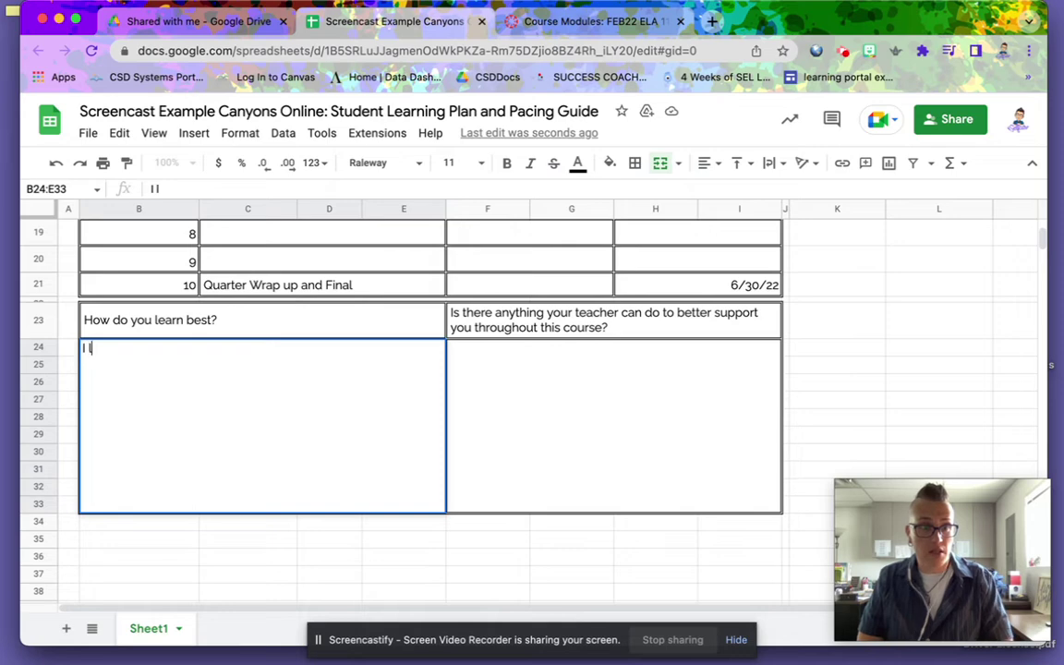
type("earn best")
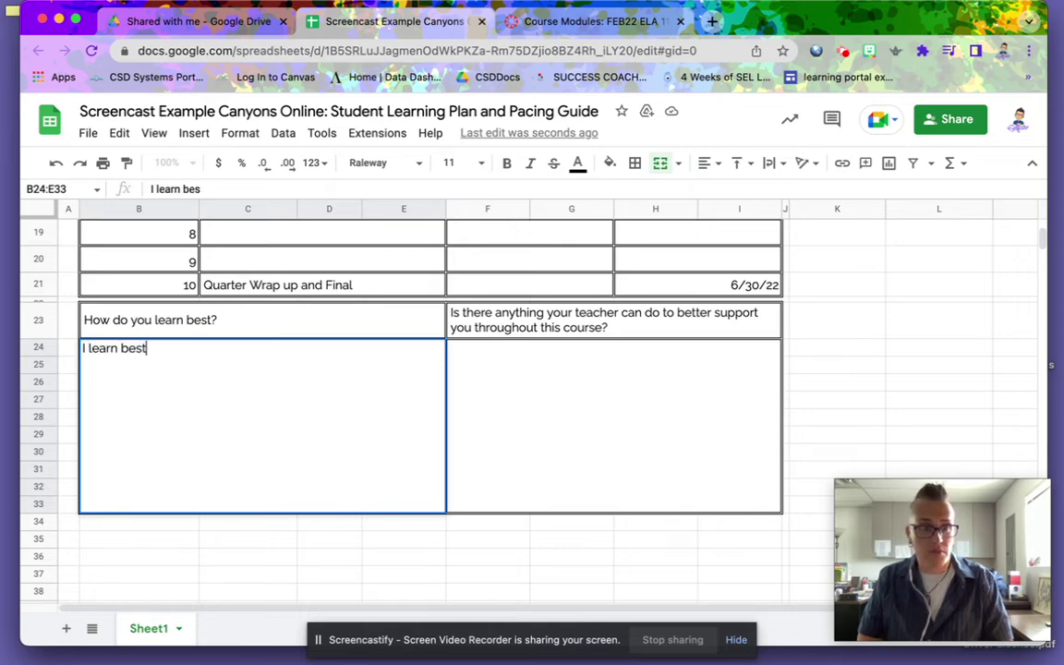
type(" from ")
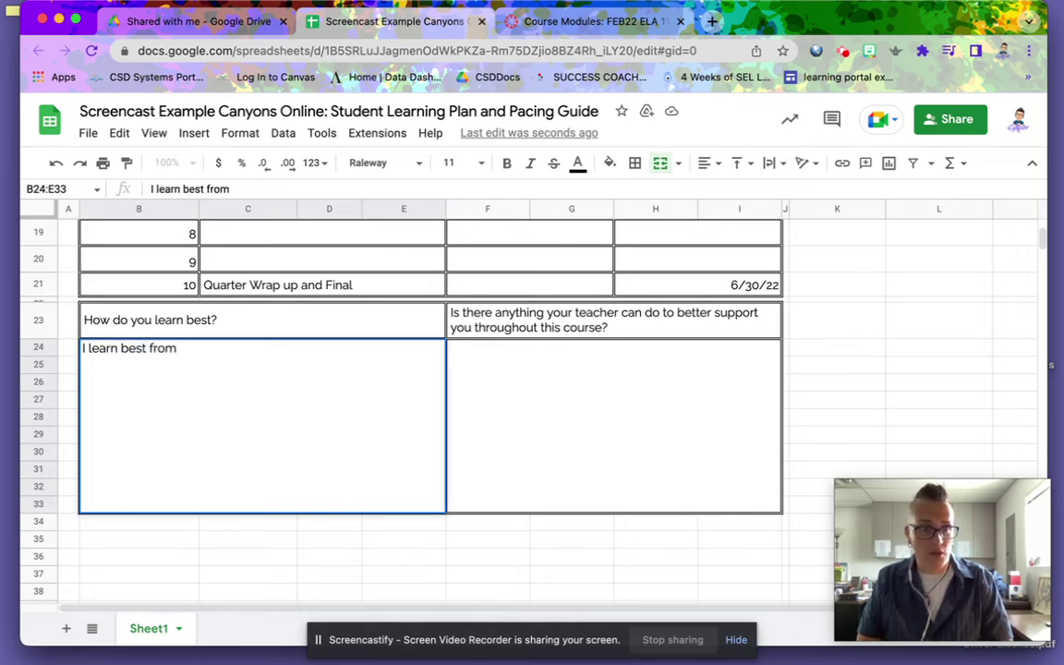
type("videos")
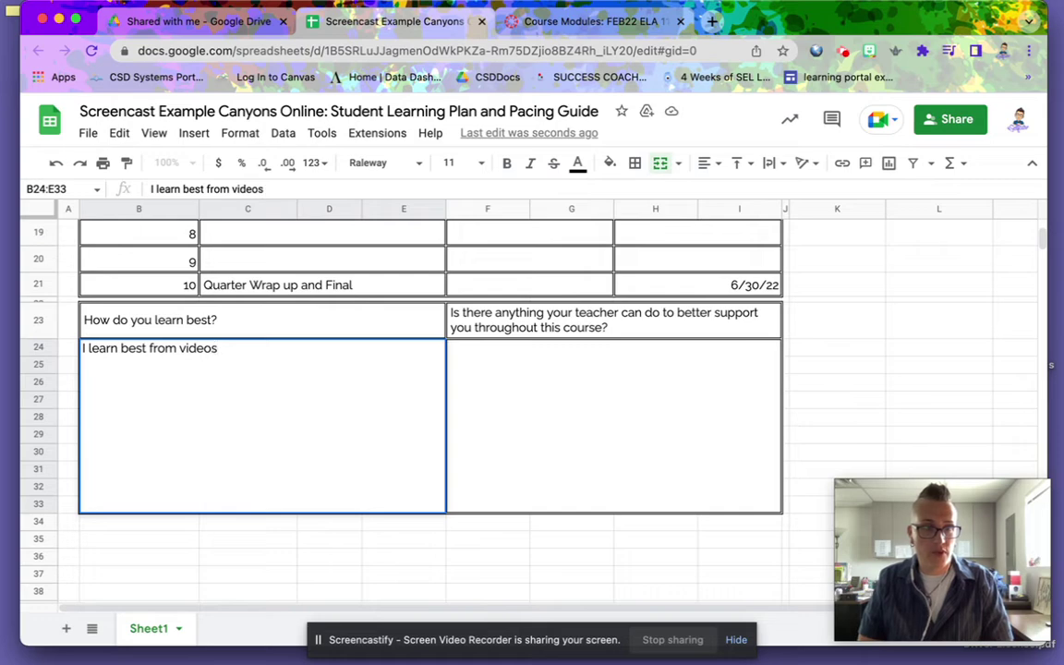
type(" and music")
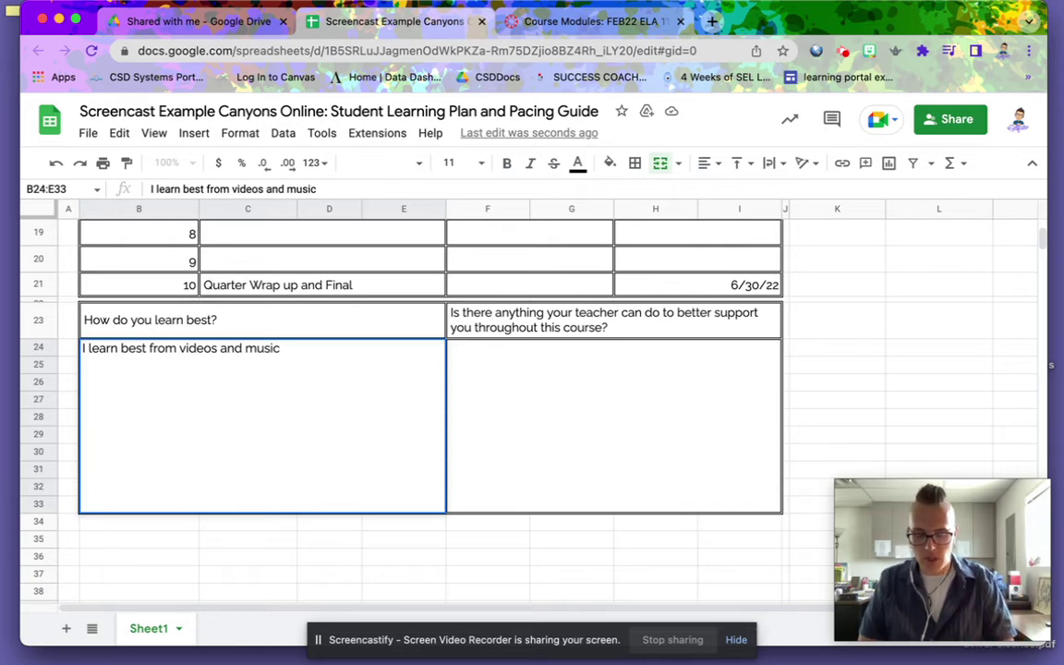
type("artist")
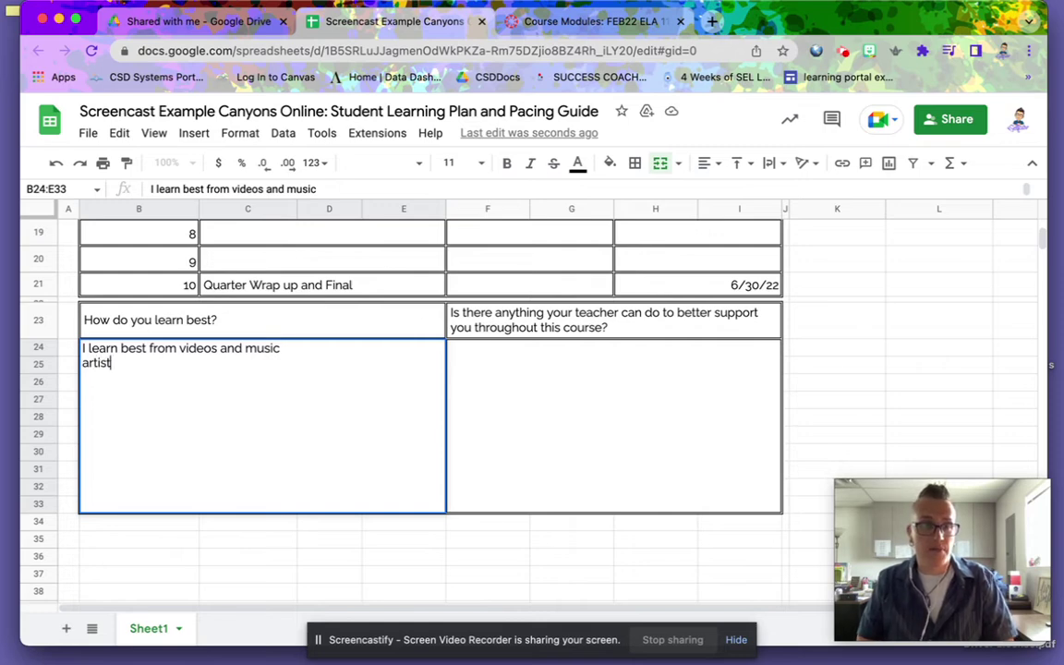
type("ic ac")
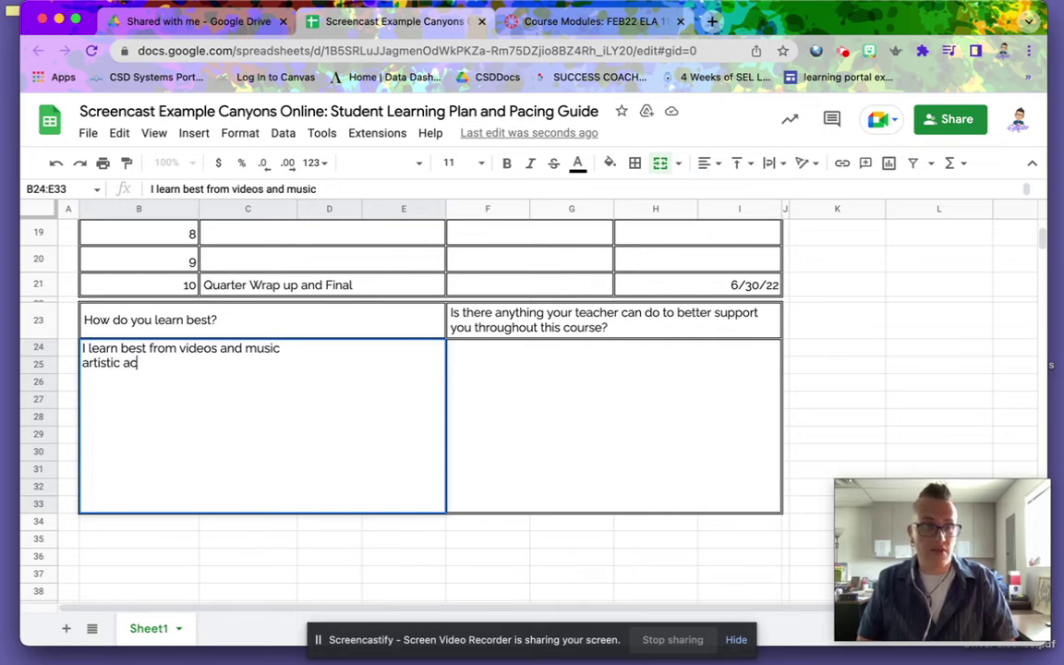
type("tivities an")
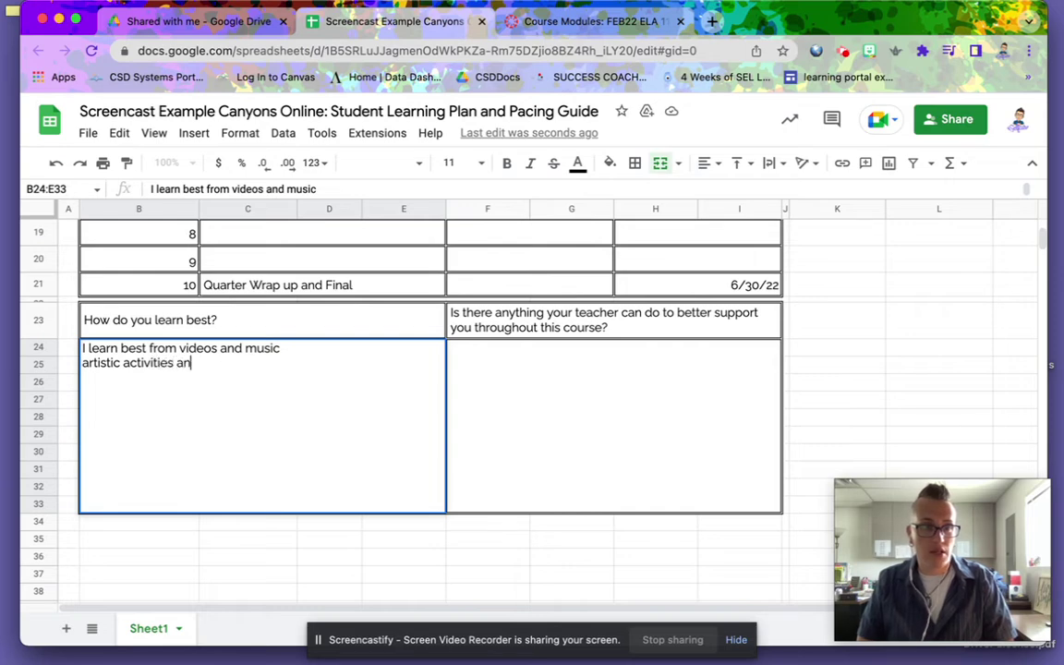
key("BackSpace")
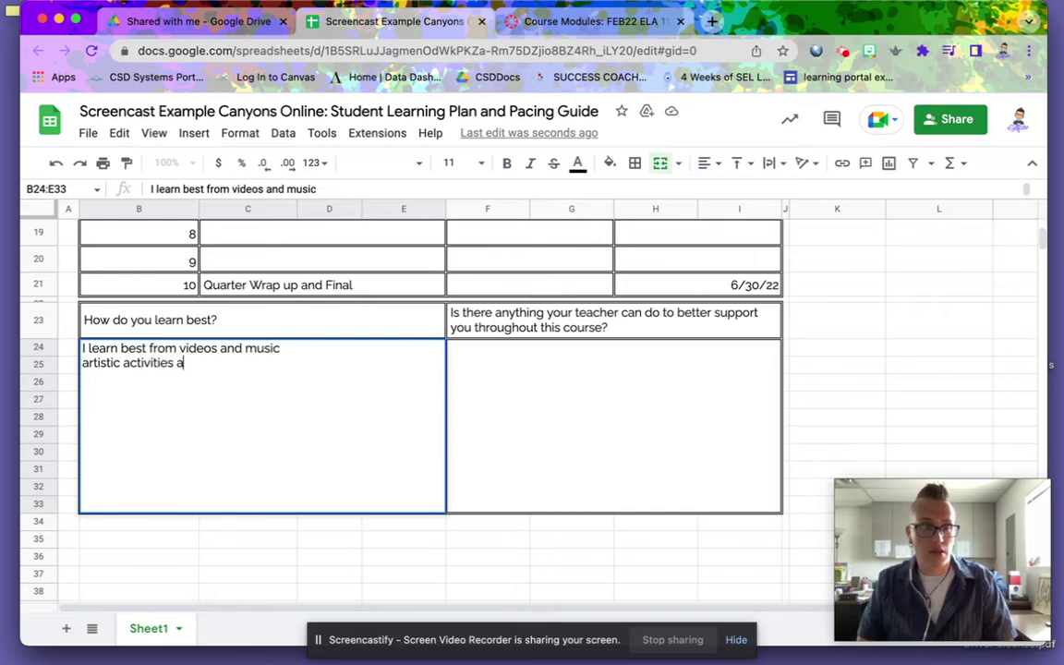
key("BackSpace")
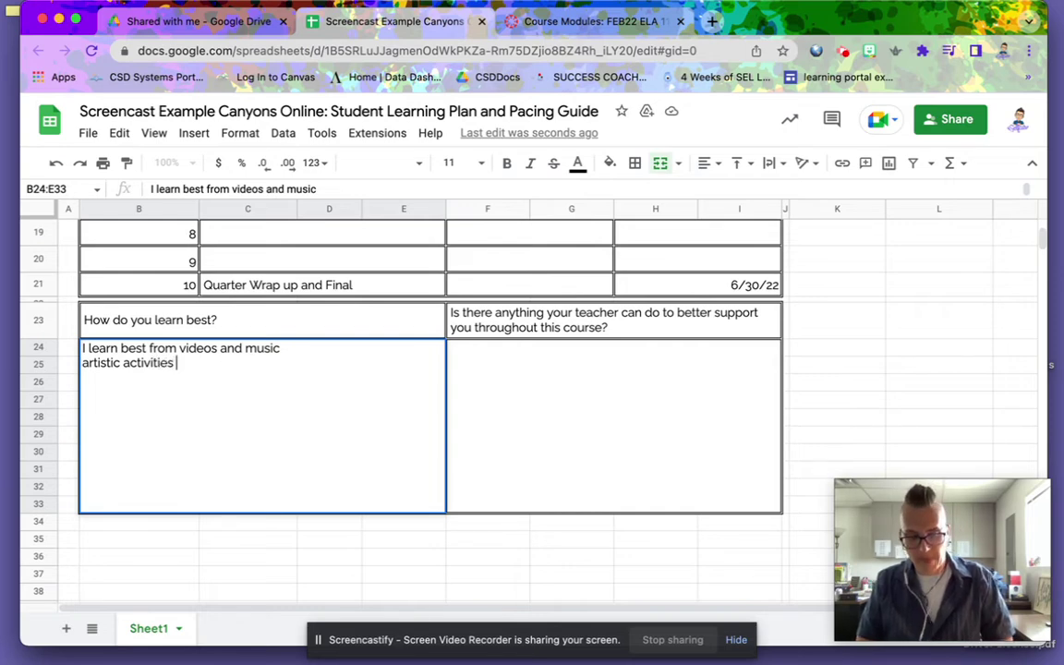
key("alt+Return")
type("reading")
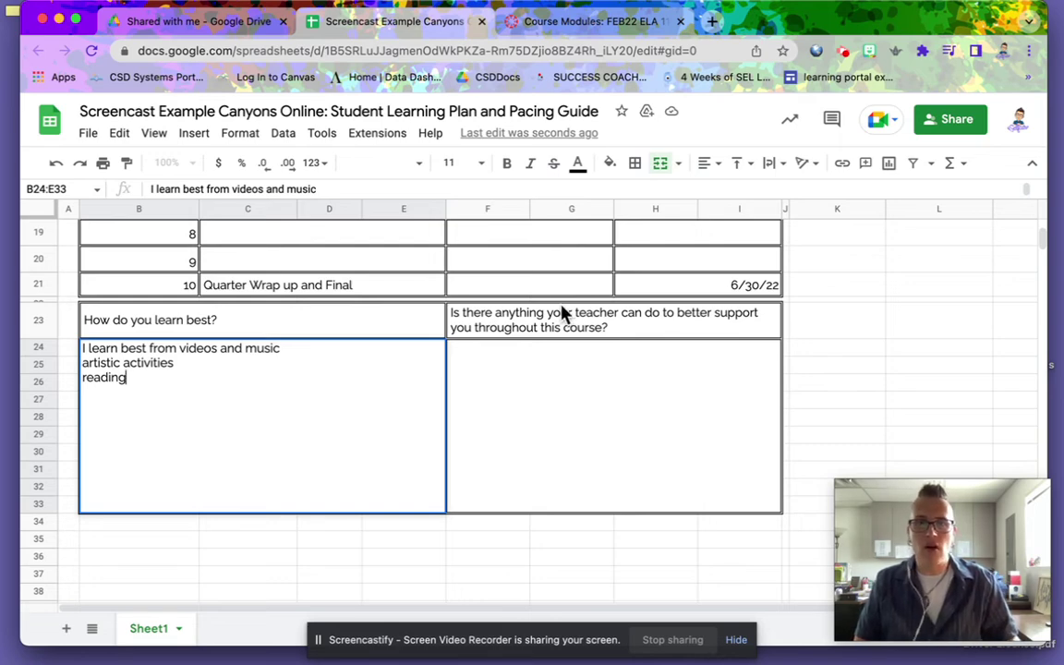
- In F24, enter 'regular email to check on my progress (Thursdays)' plus 'I need to be able to attend office hours'
left_click(530, 362)
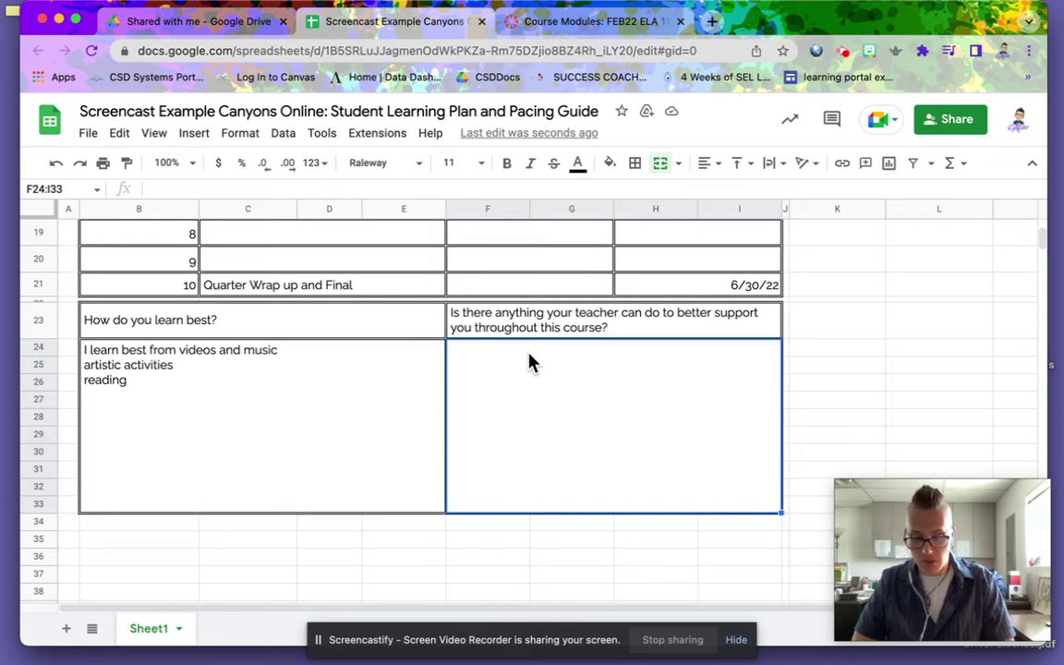
type("regu")
type("lar ema")
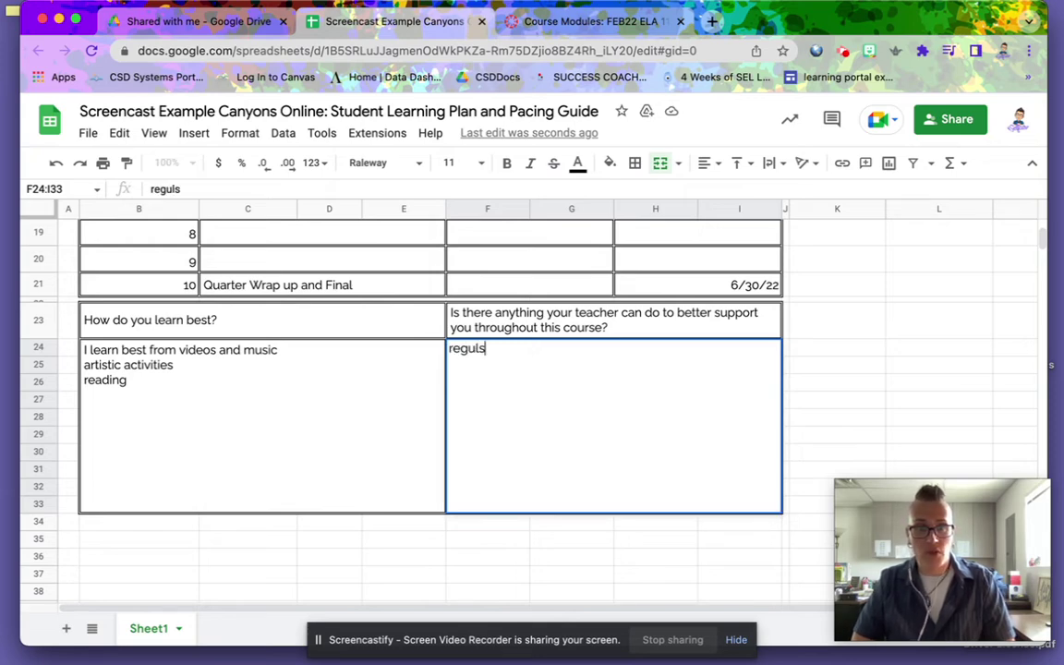
type("il ")
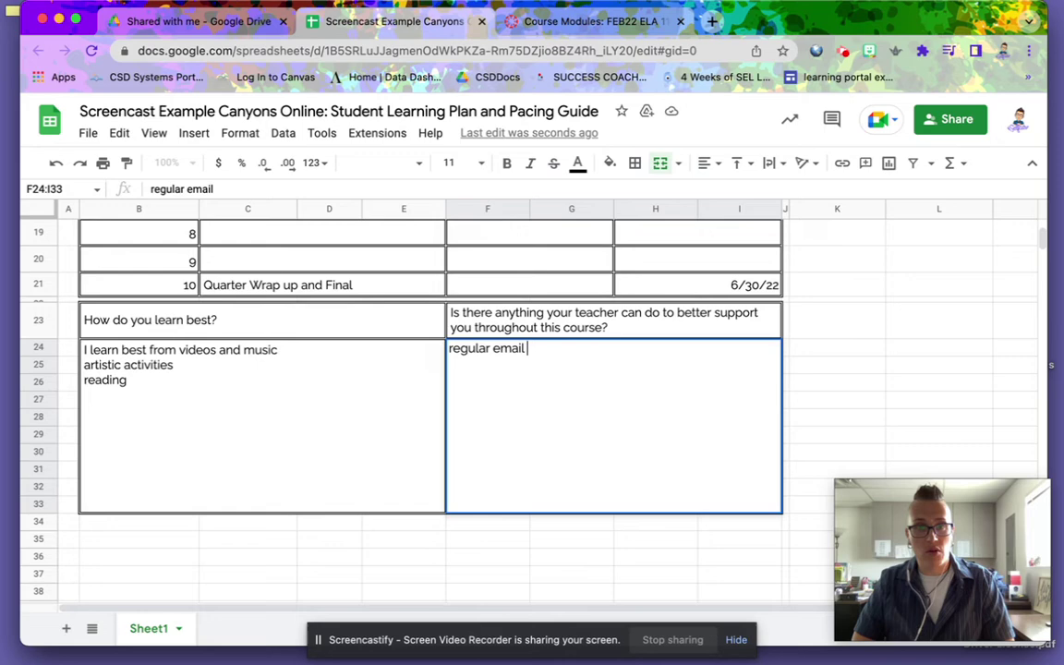
type("to check o")
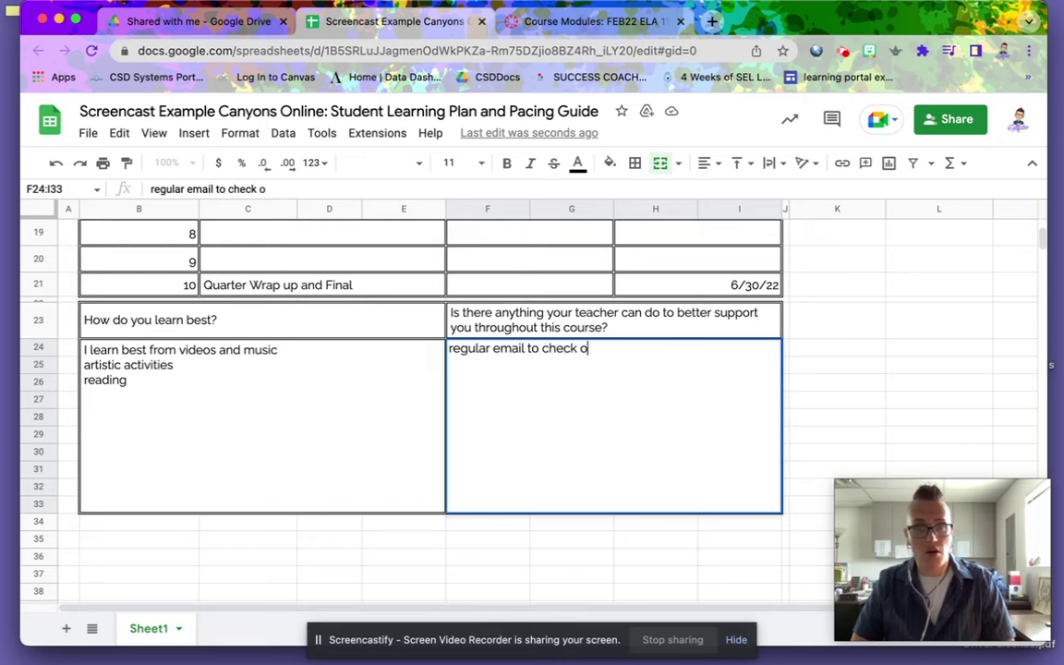
type("n my progr")
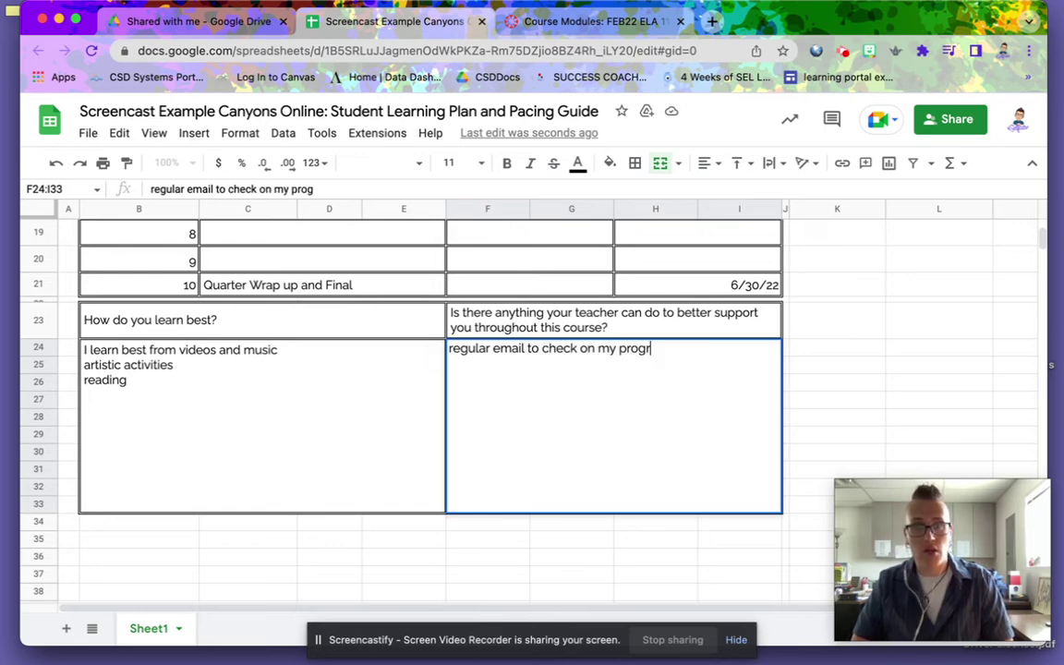
type("ess (")
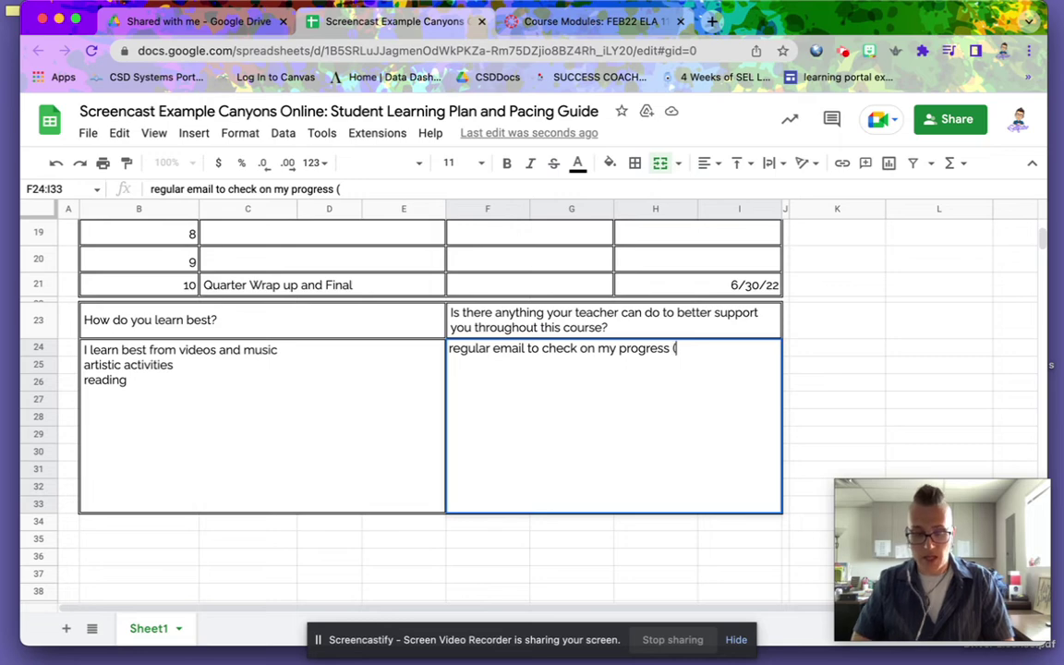
type("Thursfay")
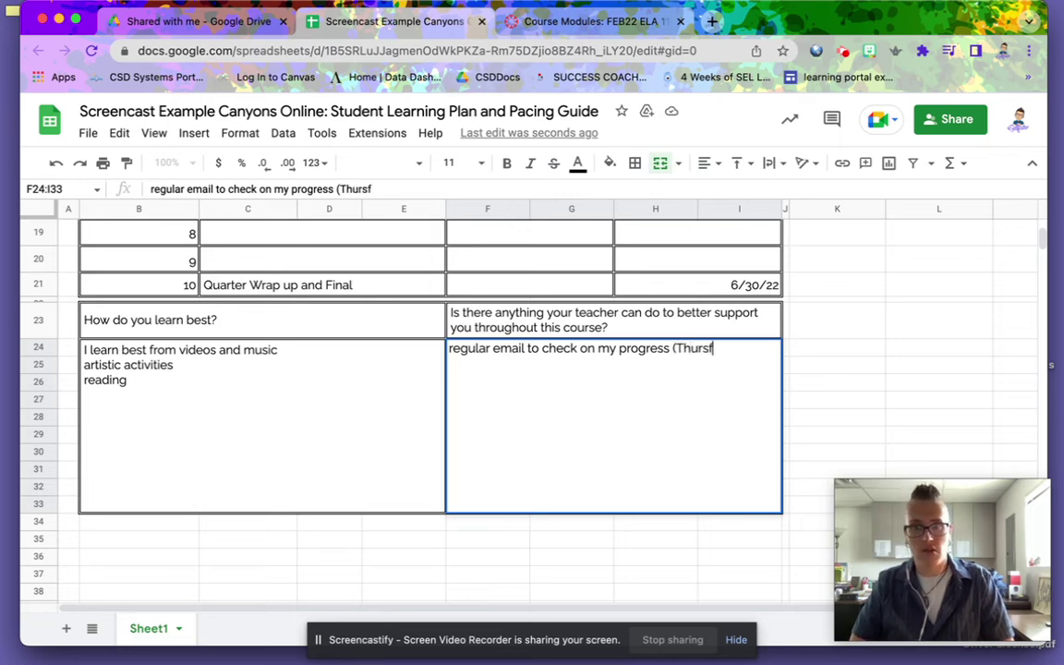
key("BackSpace")
key("BackSpace")
type("da")
key("BackSpace")
key("BackSpace")
key("BackSpace")
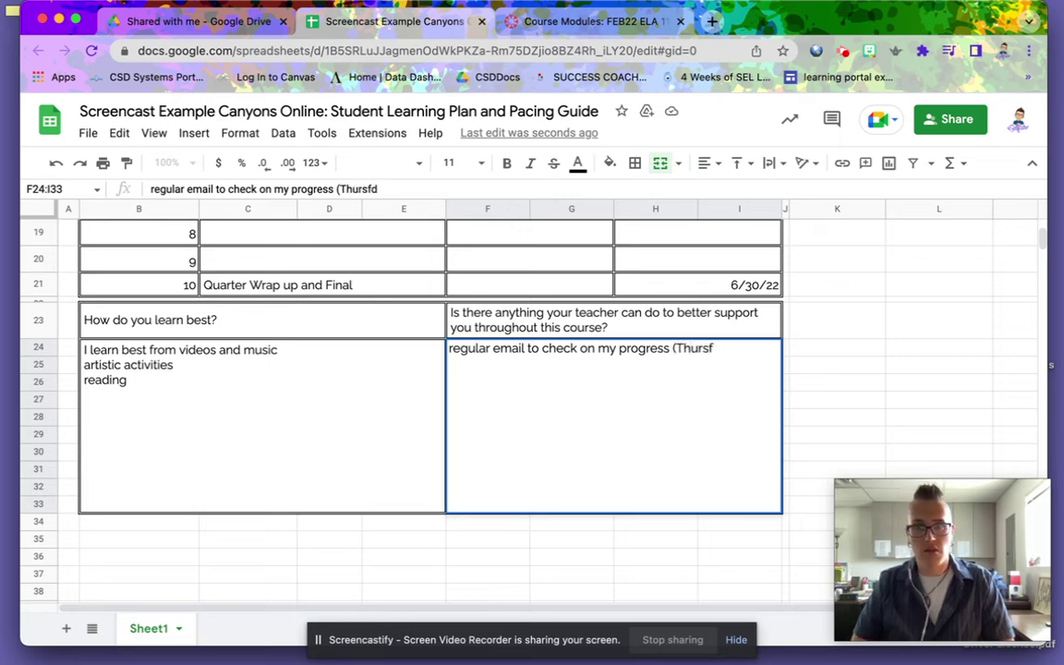
type("days)")
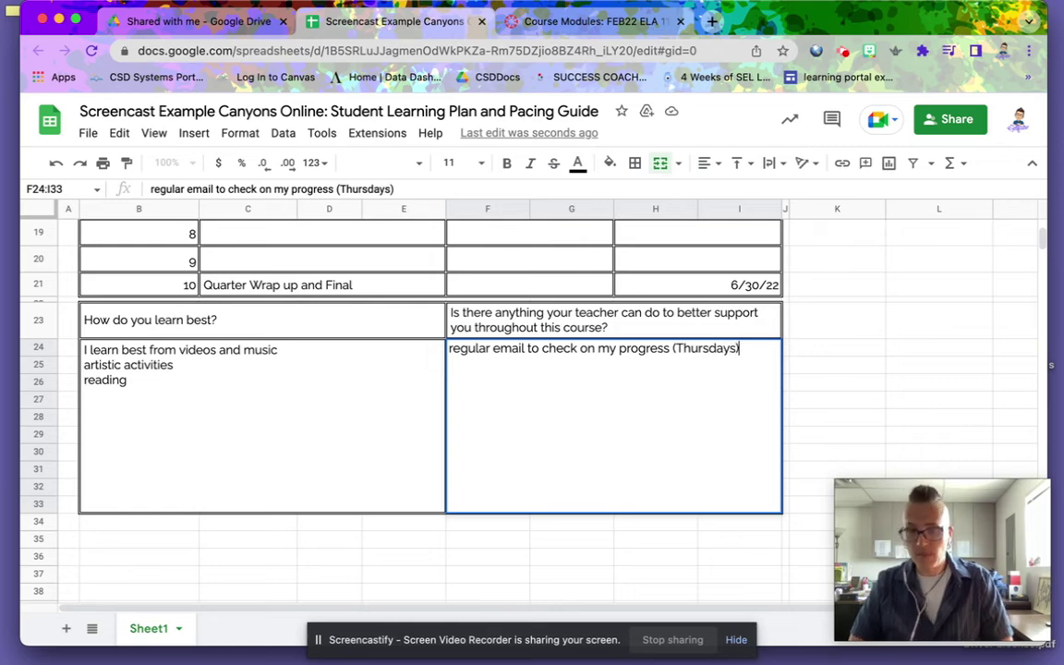
key("Return")
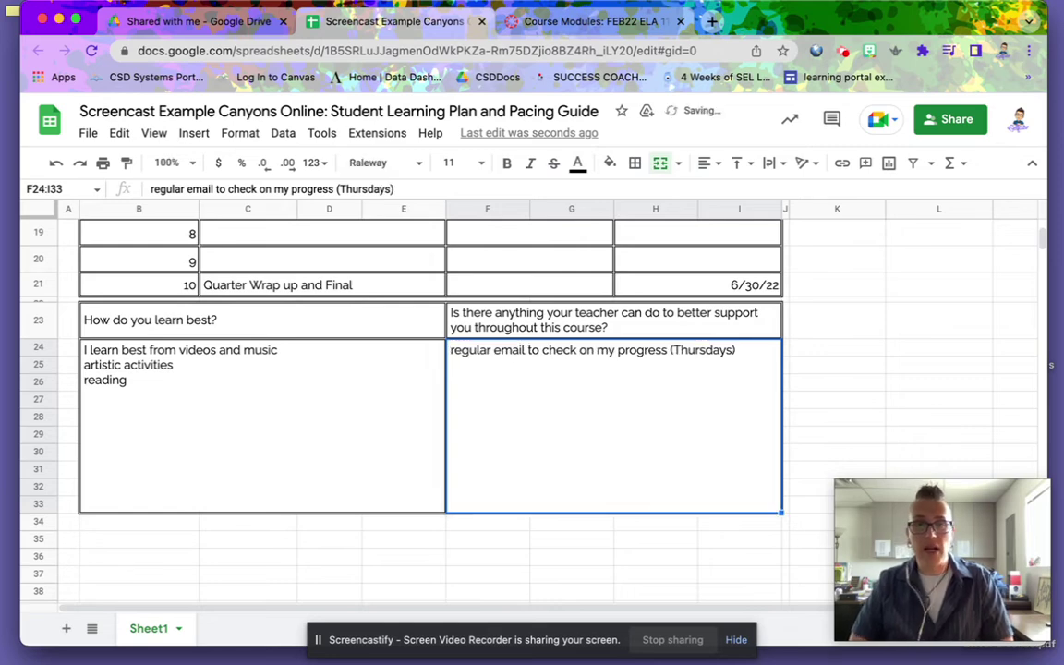
double_click(750, 370)
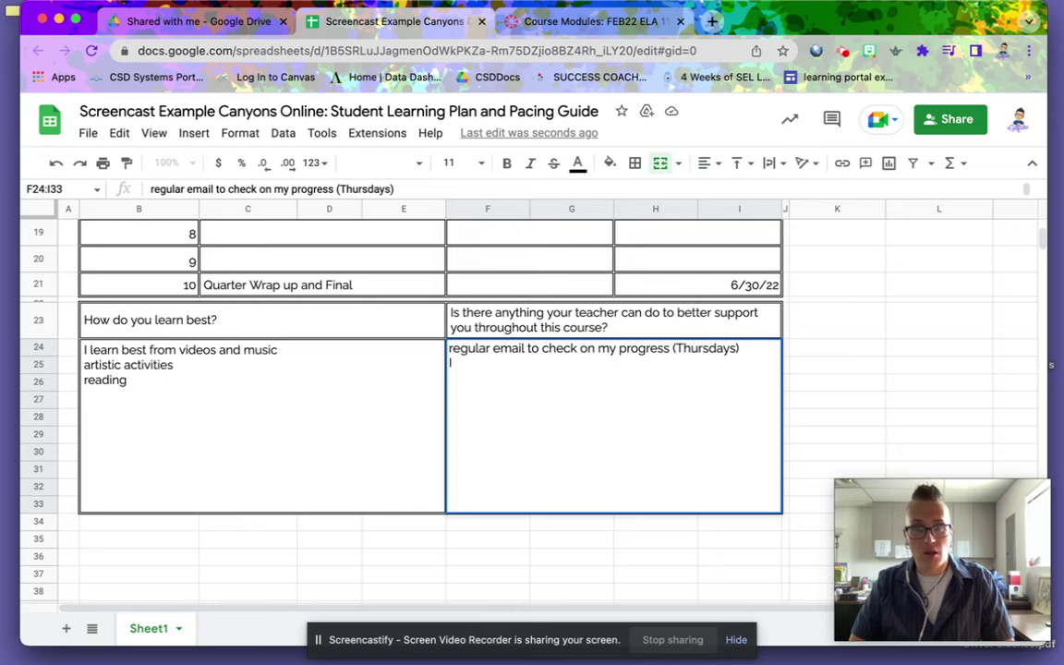
type("I need to b")
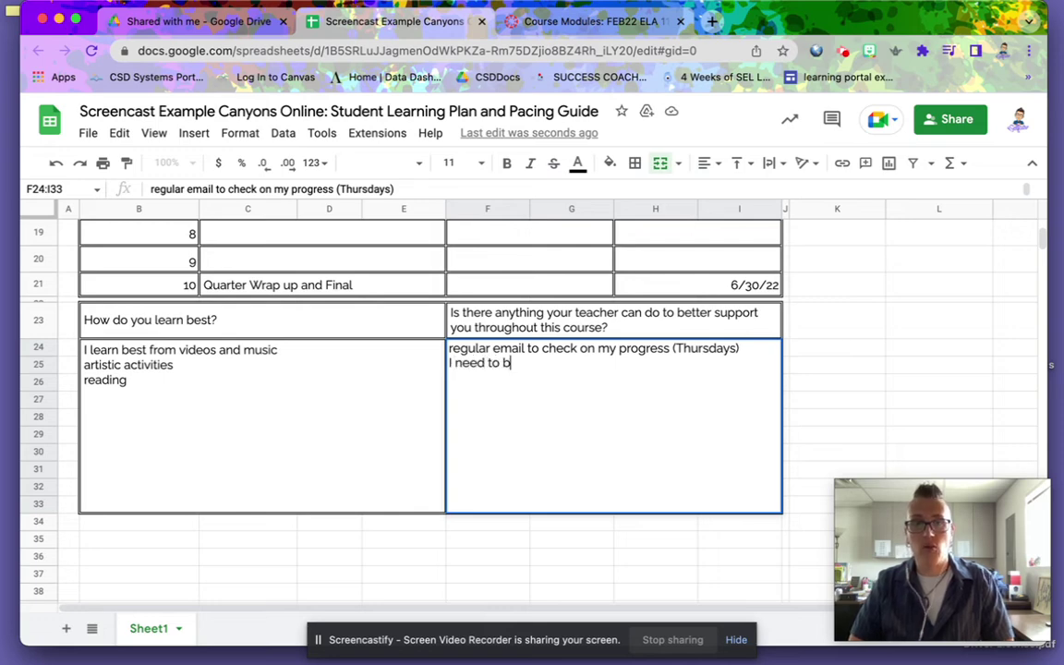
type("e able to ")
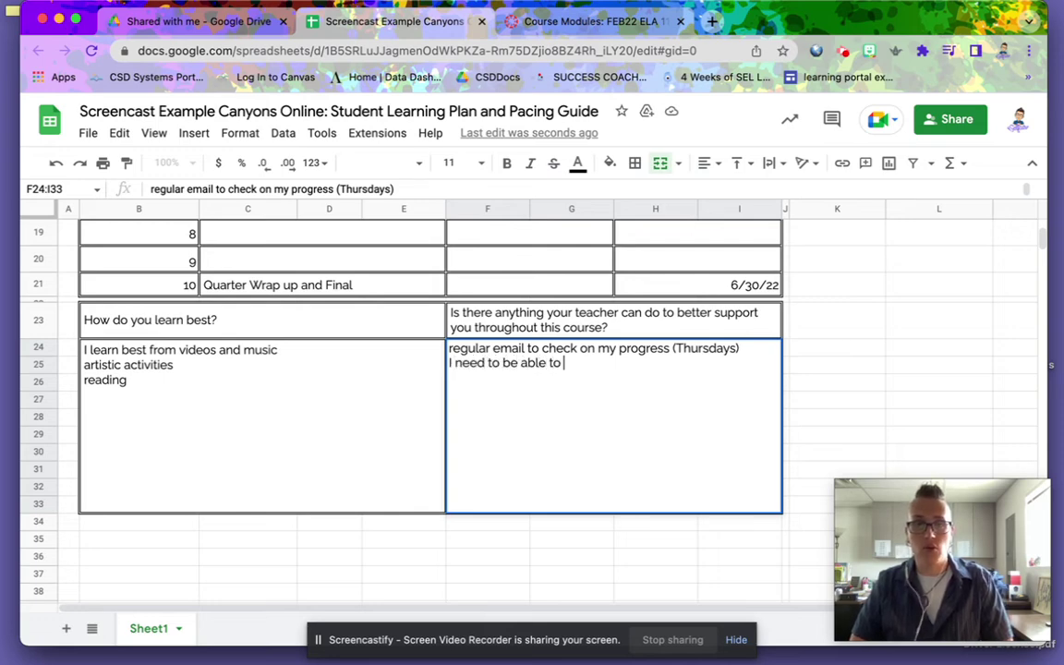
type("attend o")
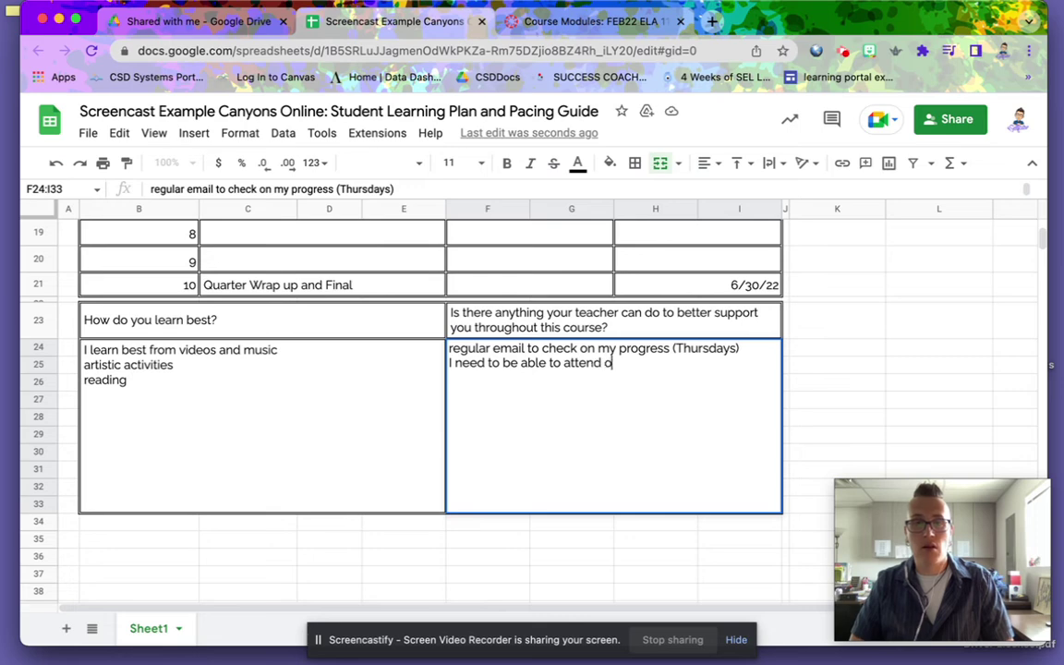
type("ffice h")
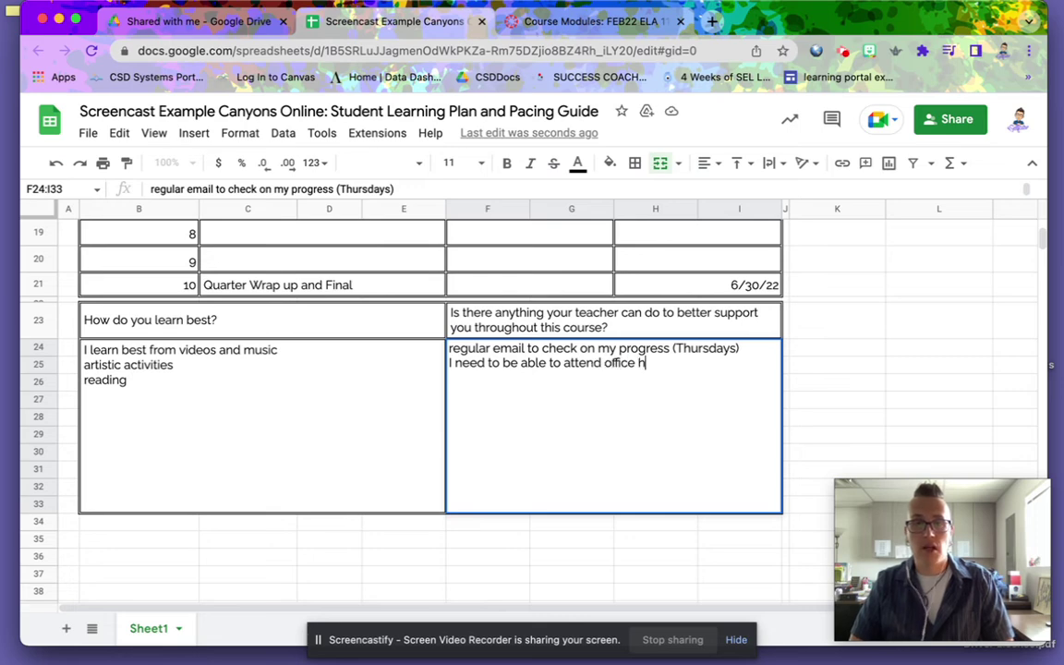
type("ours")
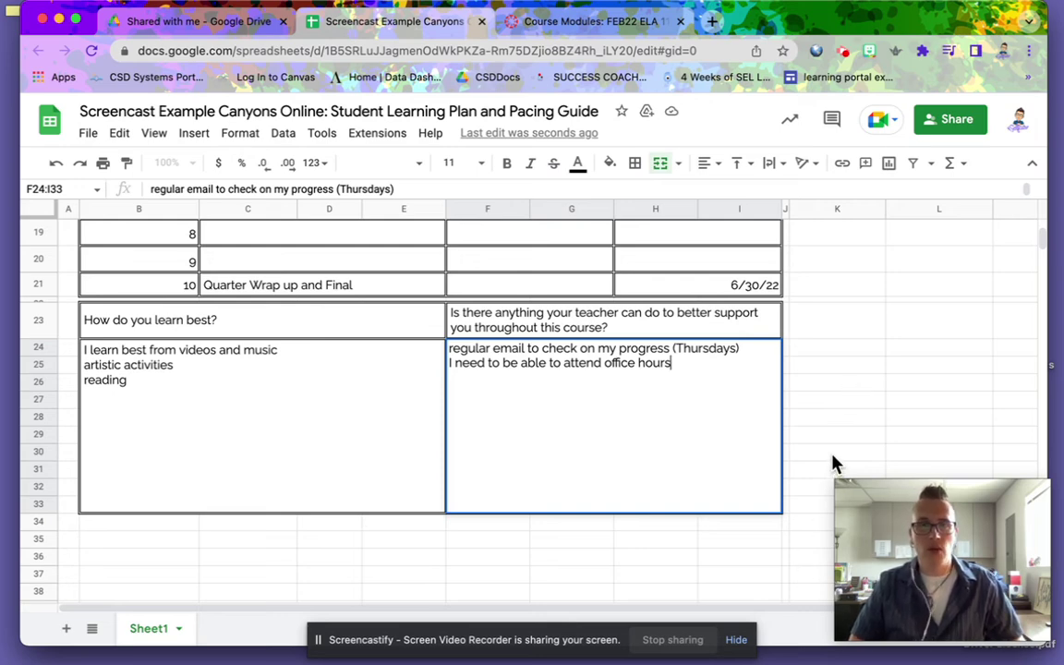
- Commit the F24 support answer and scroll back up to the sheet's top rows
scroll(829, 453, "up", 5)
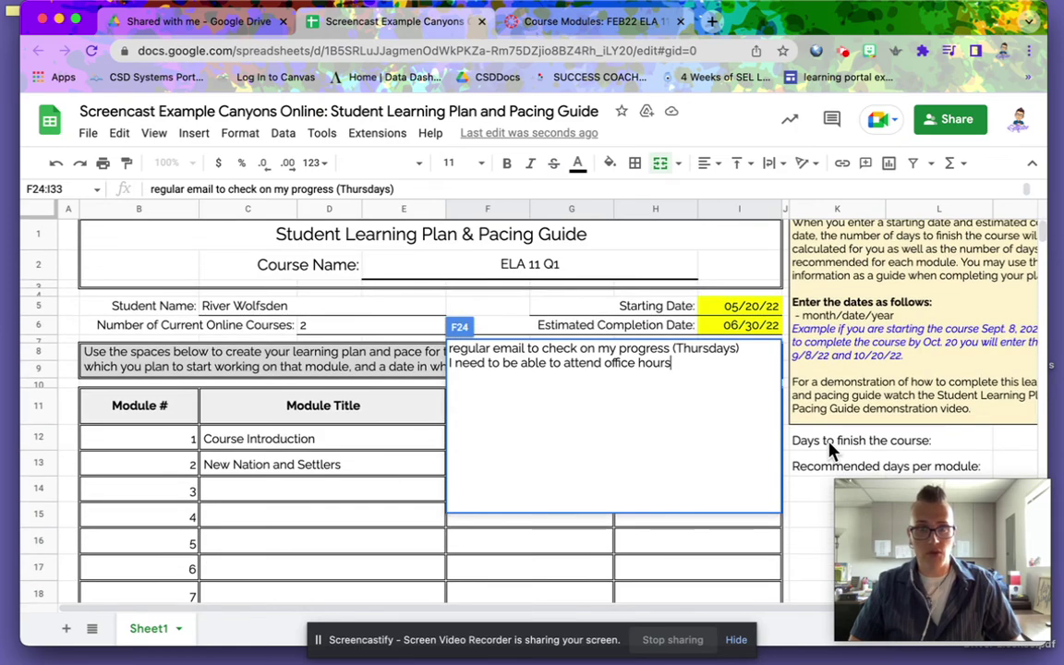
scroll(829, 452, "down", 10)
left_click(832, 370)
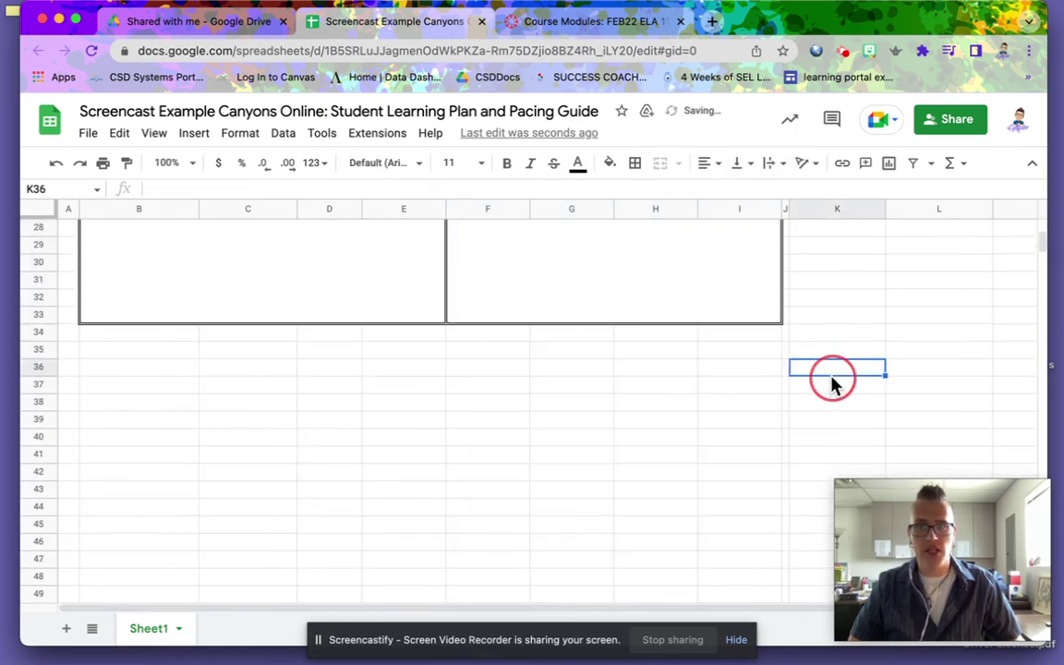
scroll(836, 384, "up", 5)
scroll(836, 385, "up", 4)
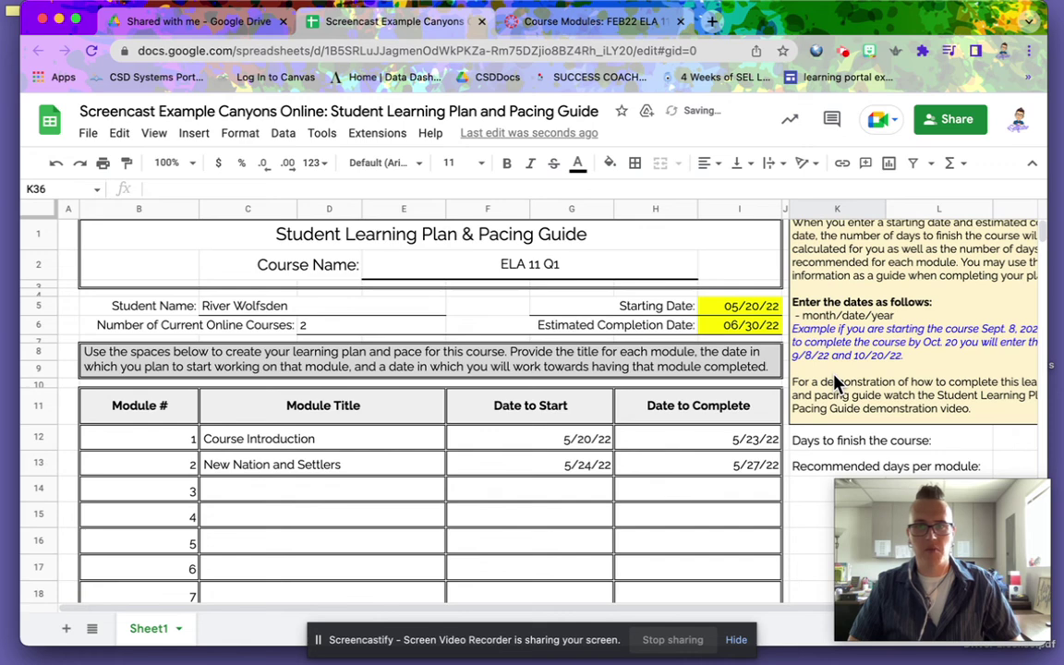